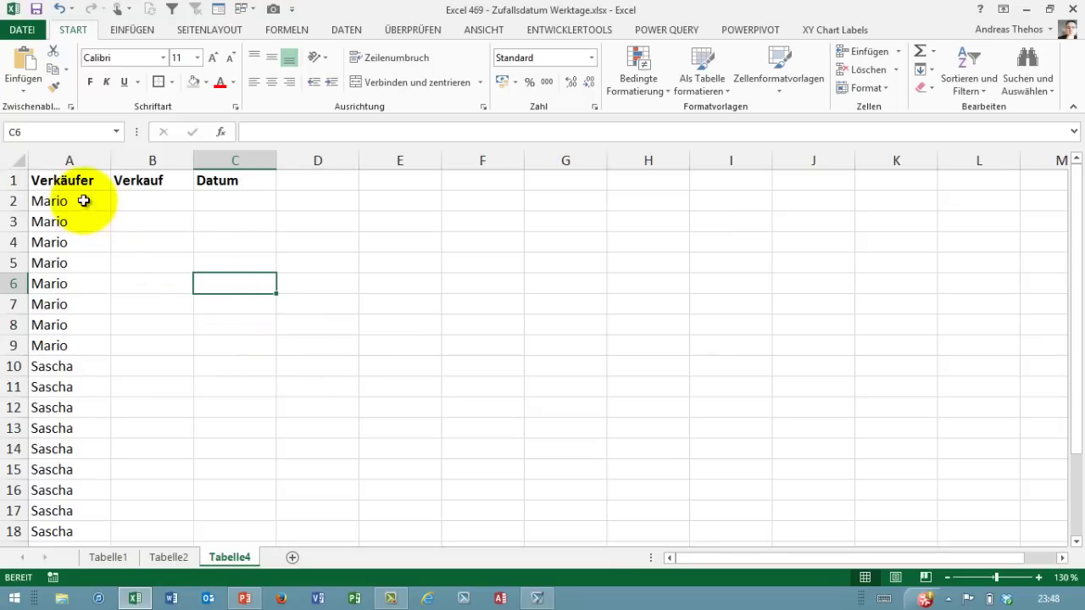
Step: Select the seller rows A2:A9, then choose cell B2 for the first Verkauf formula
drag(85, 204, 74, 346)
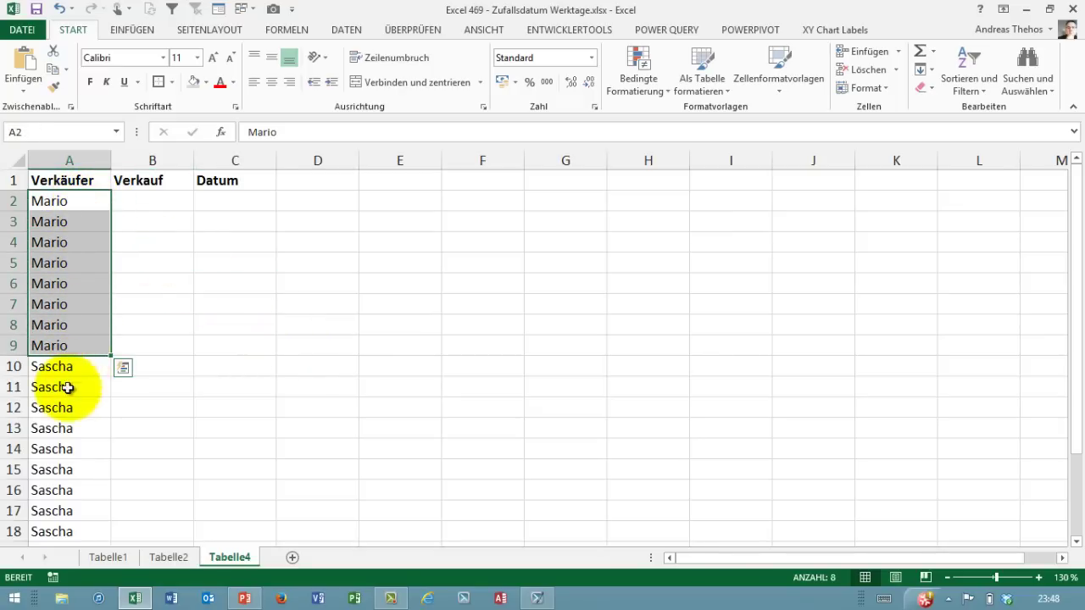
click(139, 201)
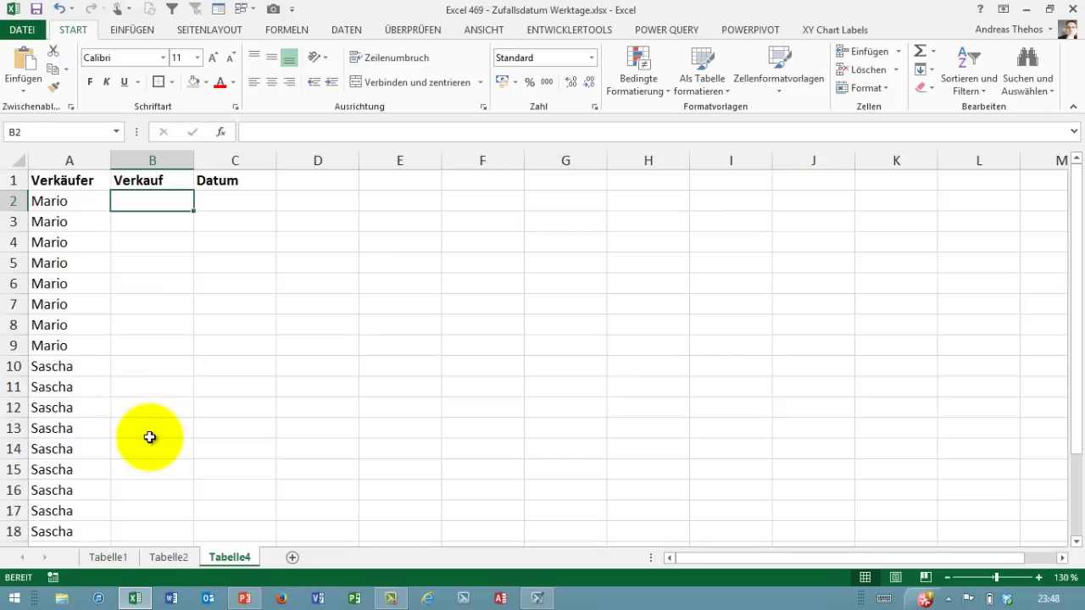
Step: Enter =ZUFALLSBEREICH(10;1000) in B2 and fill it down to B18
text(=)
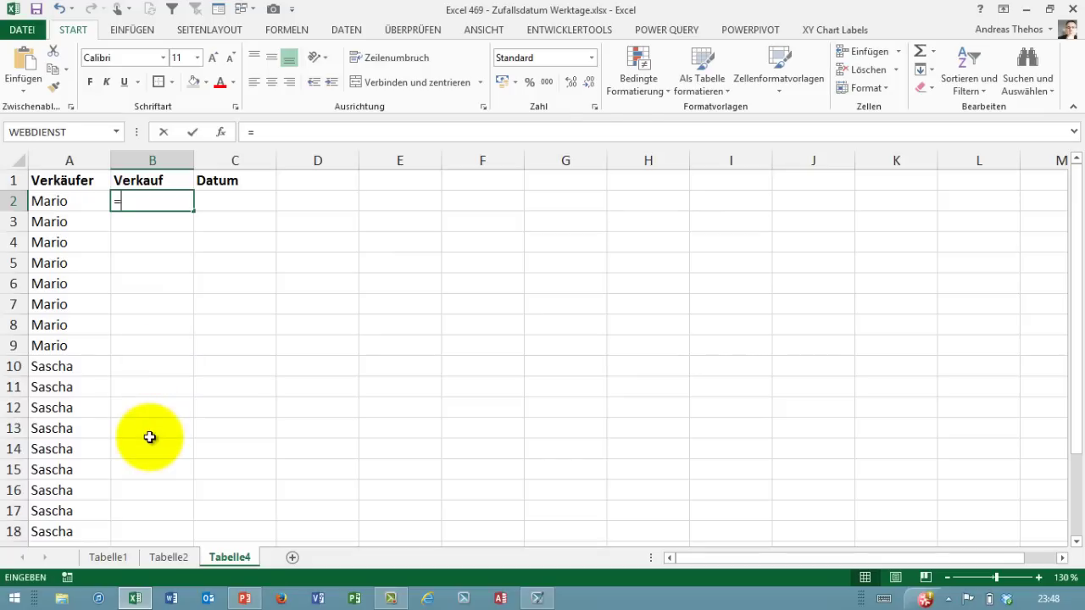
text(zuf)
key(Tab)
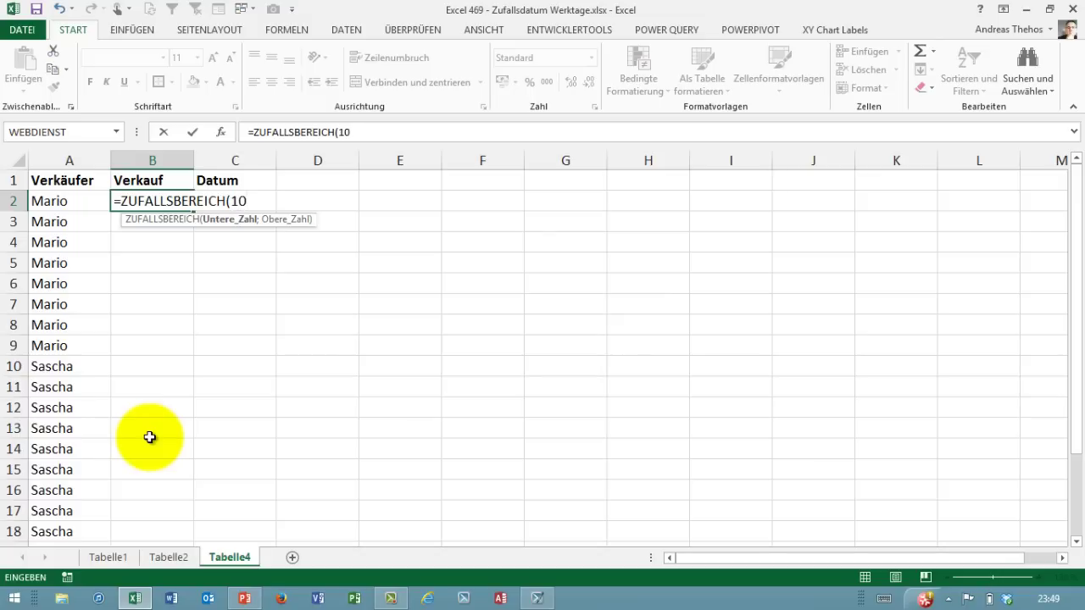
text(;1)
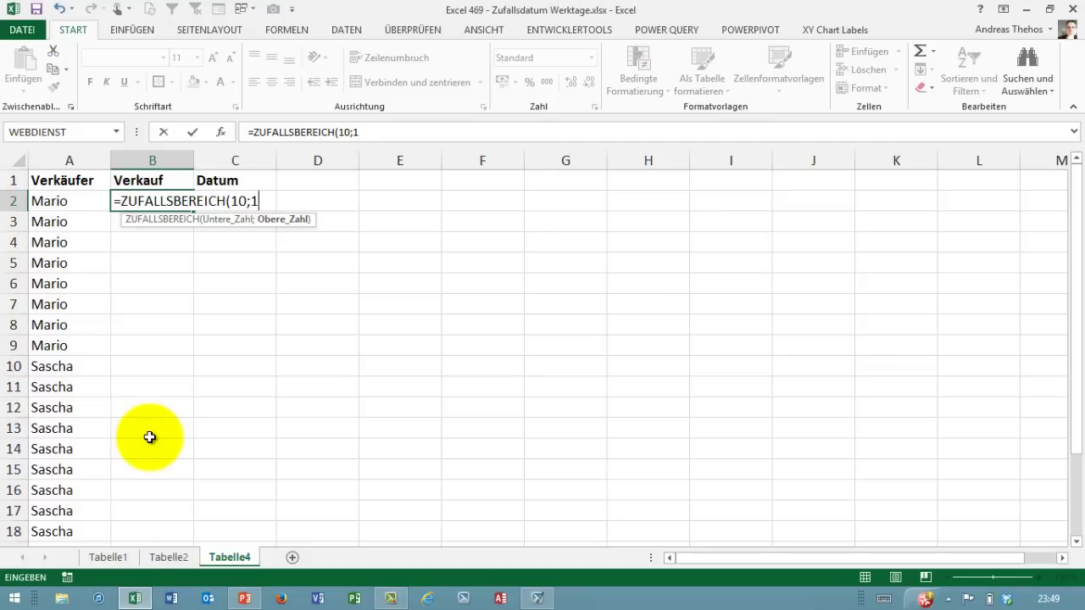
text(000))
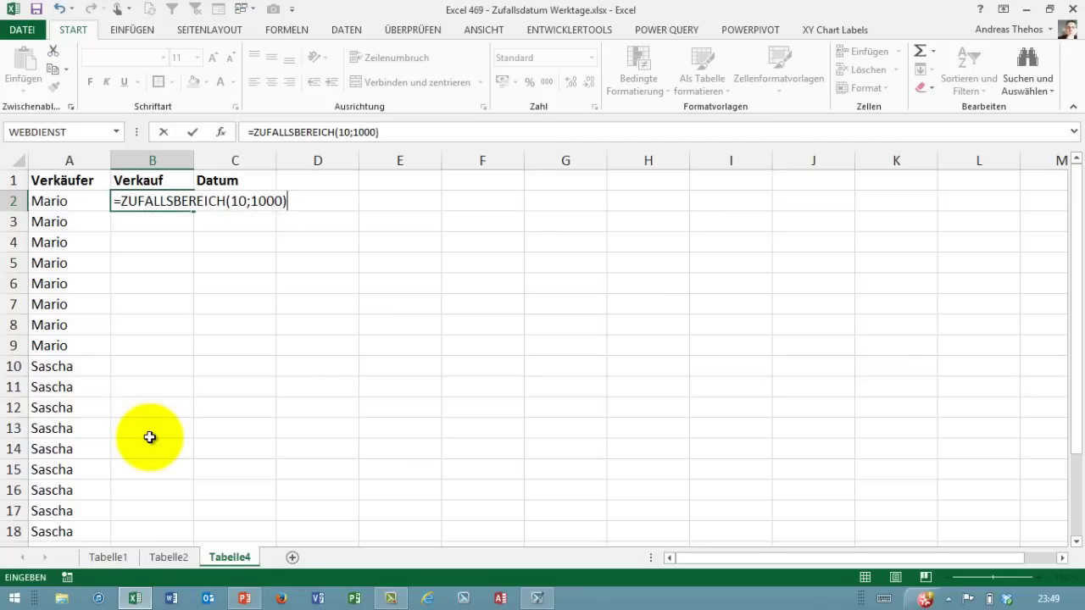
key(Return)
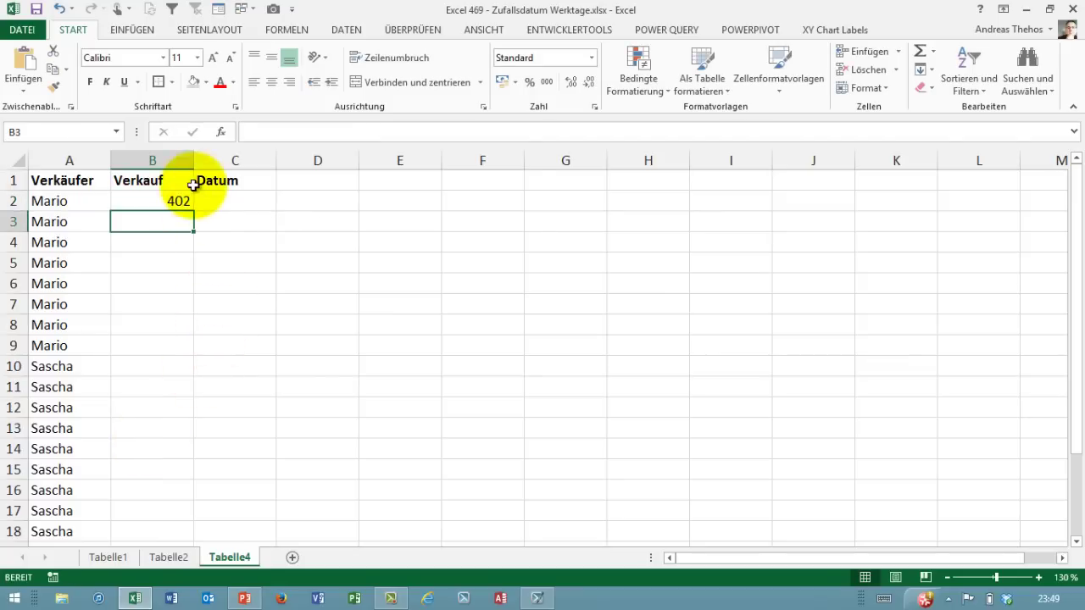
click(182, 205)
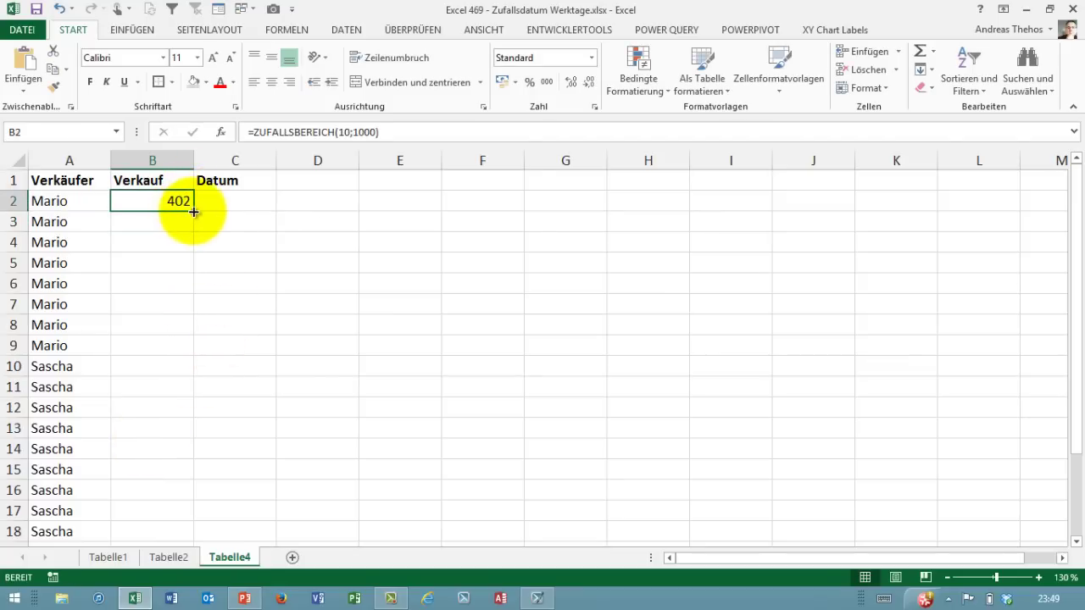
double_click(194, 212)
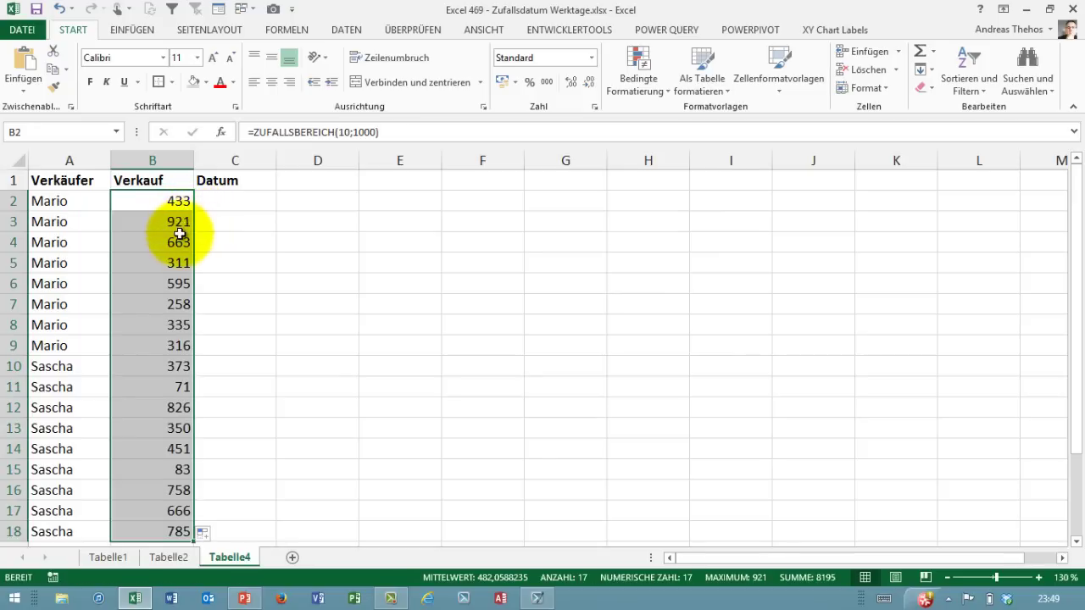
click(222, 206)
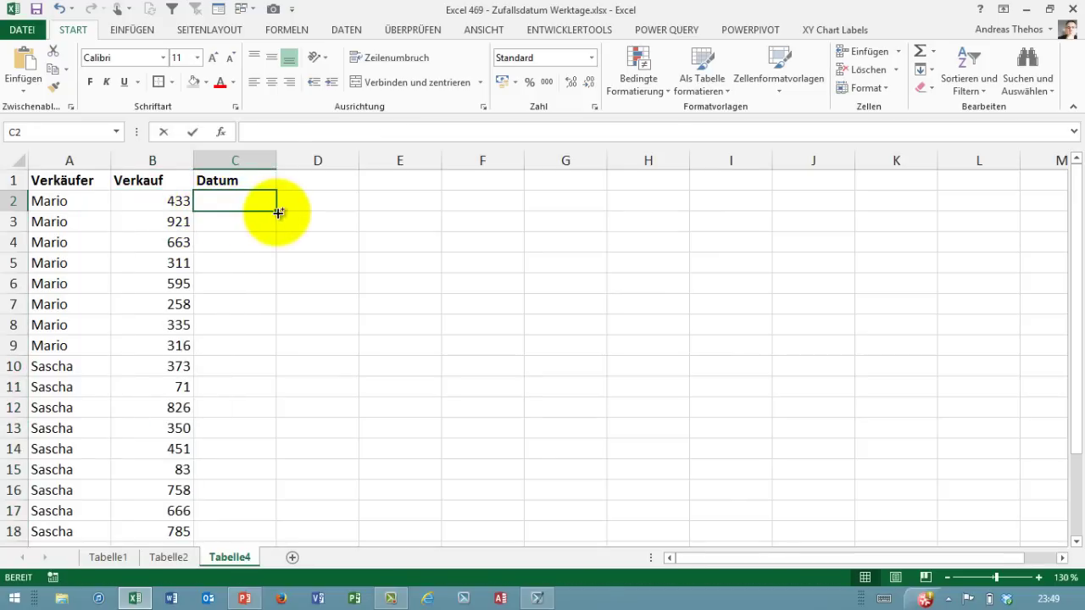
Step: Insert today's date into C2 with Ctrl+period, then clear it again
key(ctrl+period)
key(Return)
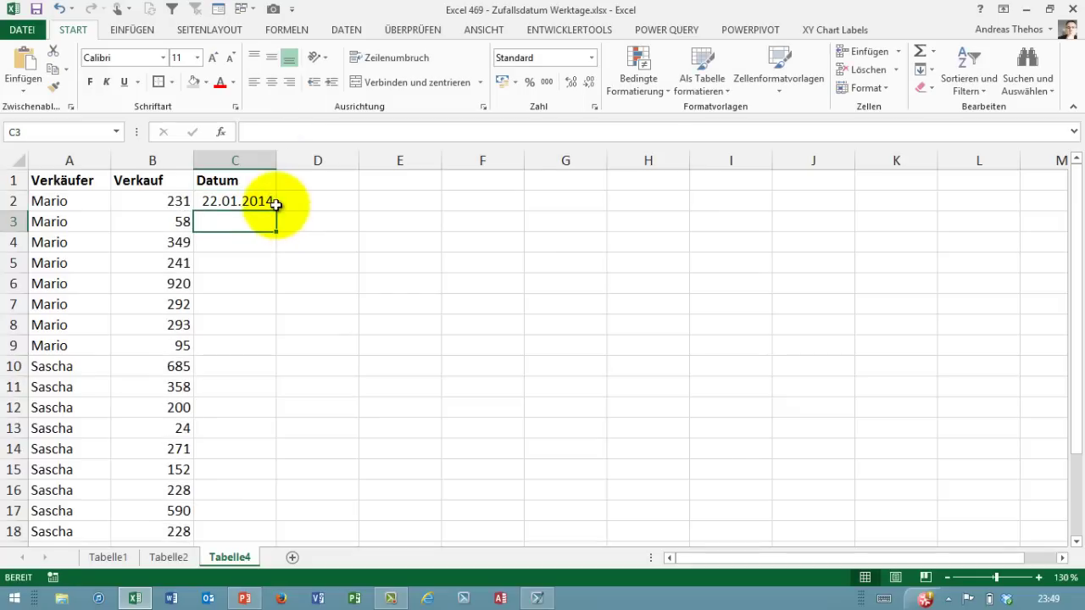
click(271, 201)
key(Delete)
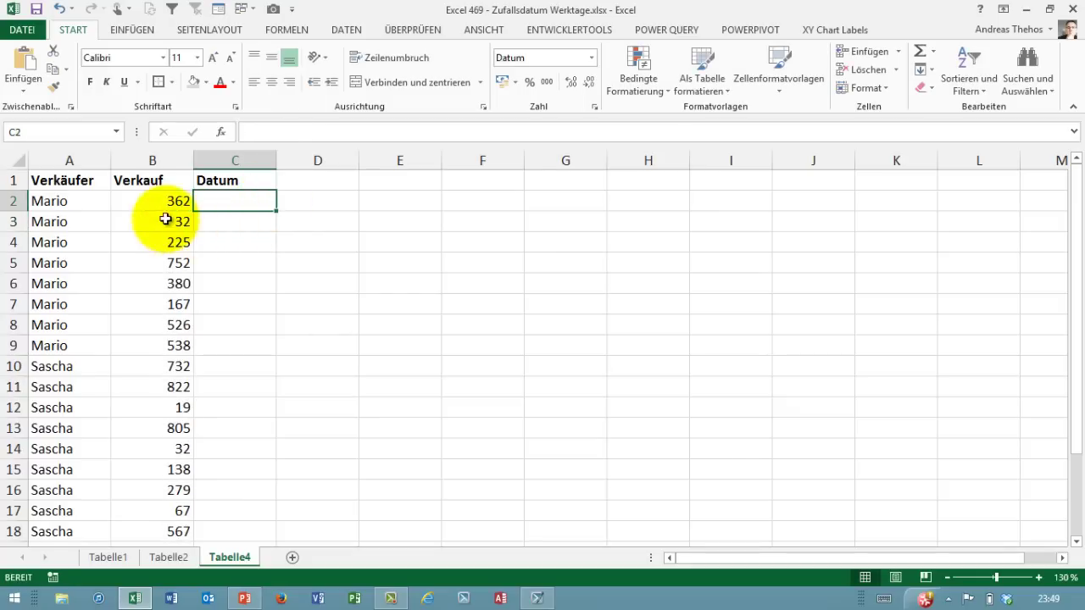
Step: Copy B2:B18 and paste it back onto itself as values only
drag(153, 201, 153, 530)
key(ctrl+c)
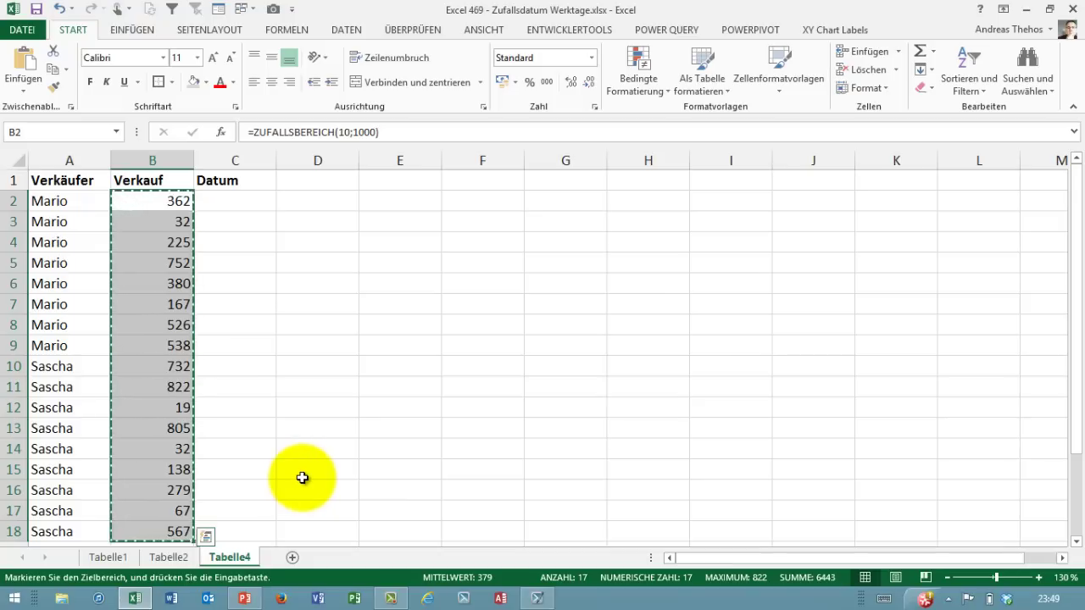
key(ctrl+v)
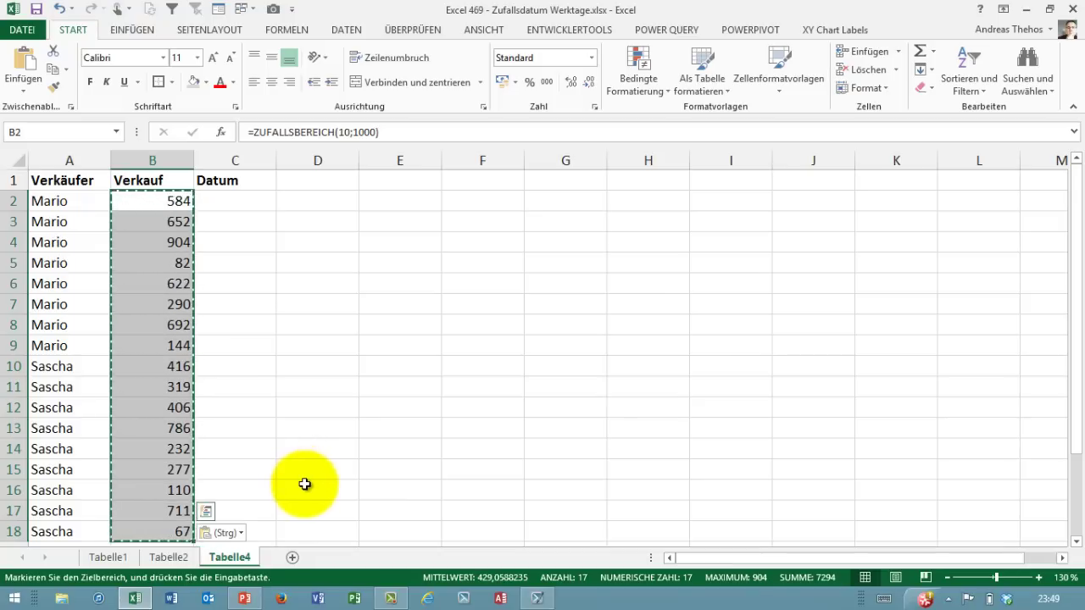
click(223, 532)
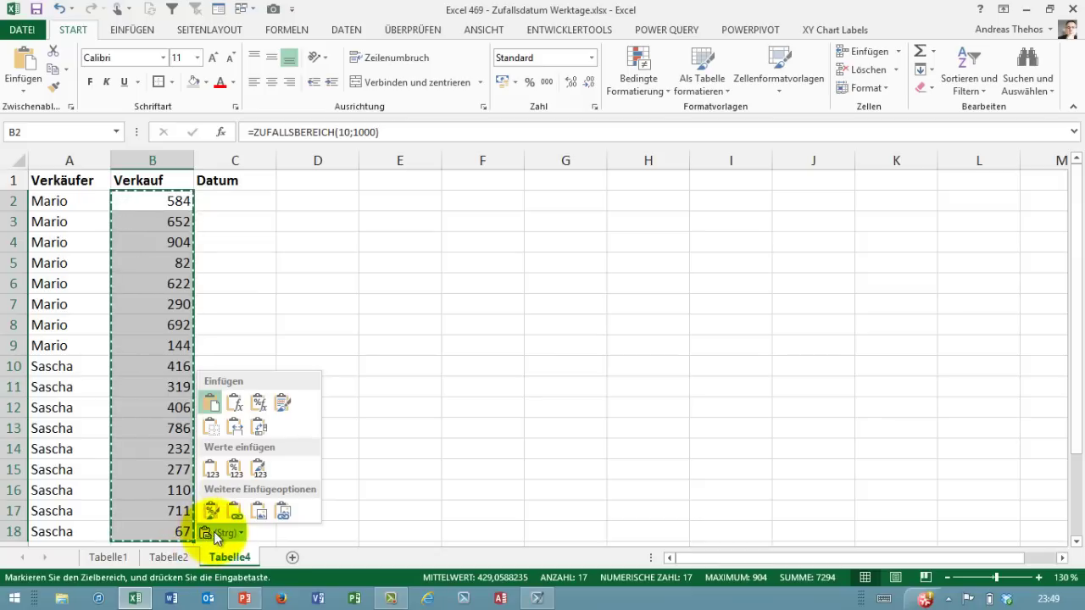
click(213, 468)
Step: Check that the Verkauf cells, e.g. B11 with 713, now hold plain numbers
drag(154, 220, 150, 225)
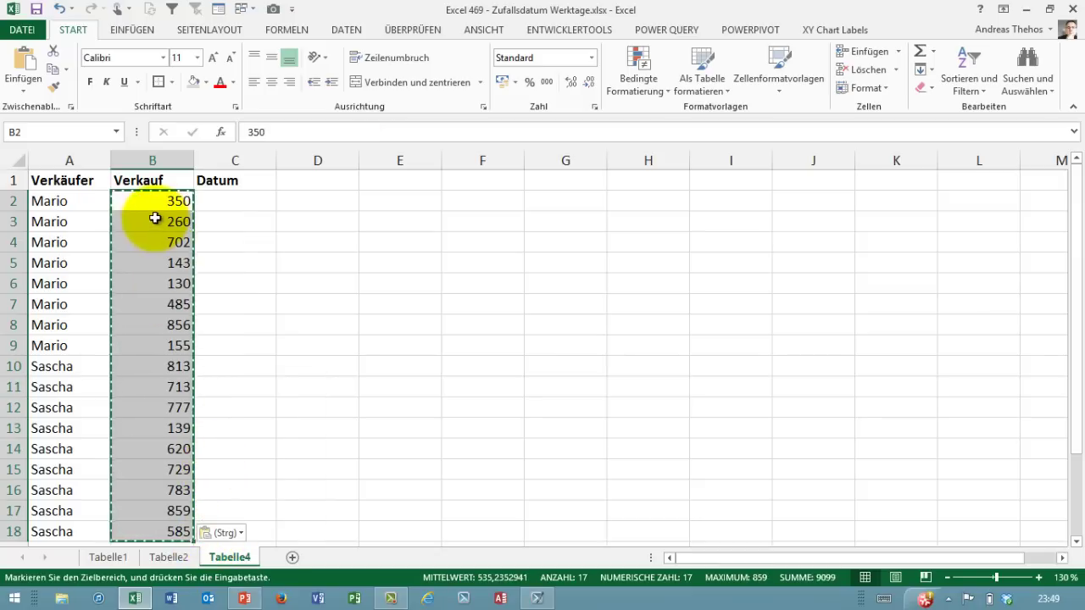
click(149, 283)
click(148, 345)
click(161, 387)
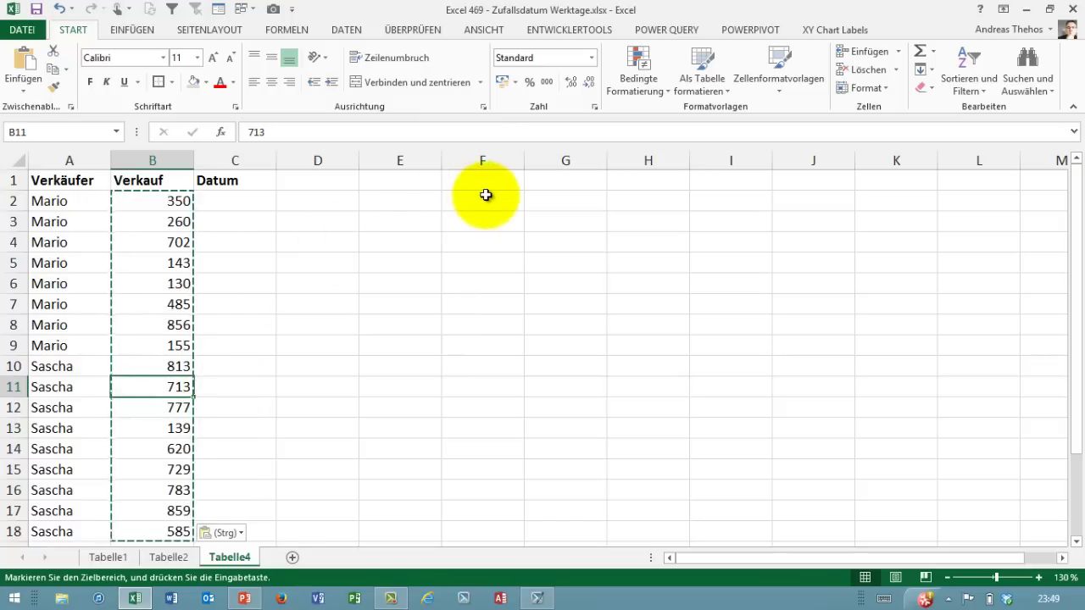
click(515, 200)
Step: Enter 1.1.2014 in F2 and 41640 in F3, then 31.12.2014 in G2 and 42004 in G3
text(1.1.2014)
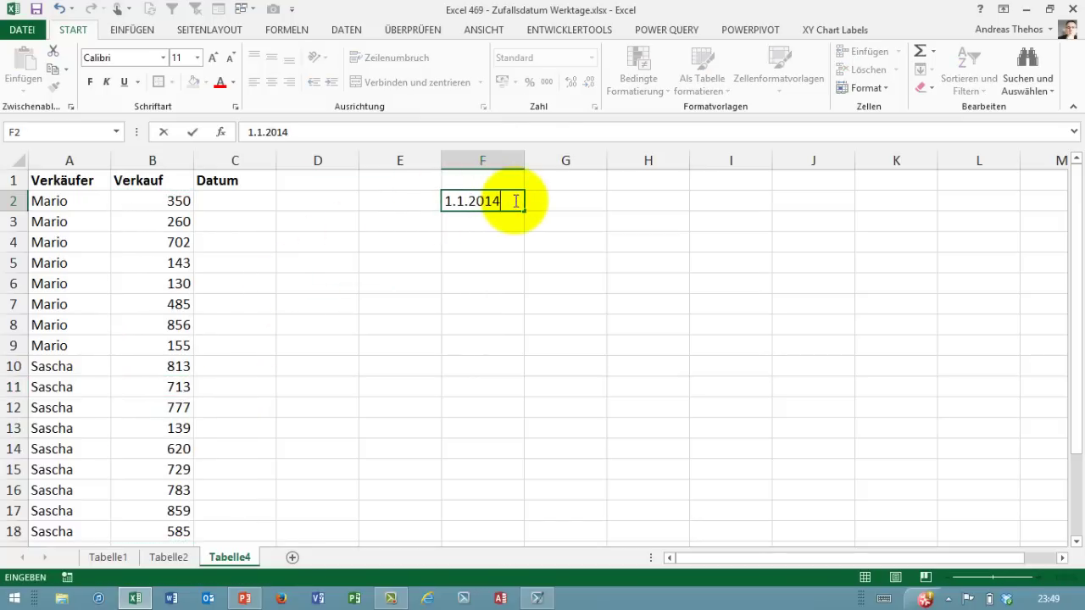
key(Return)
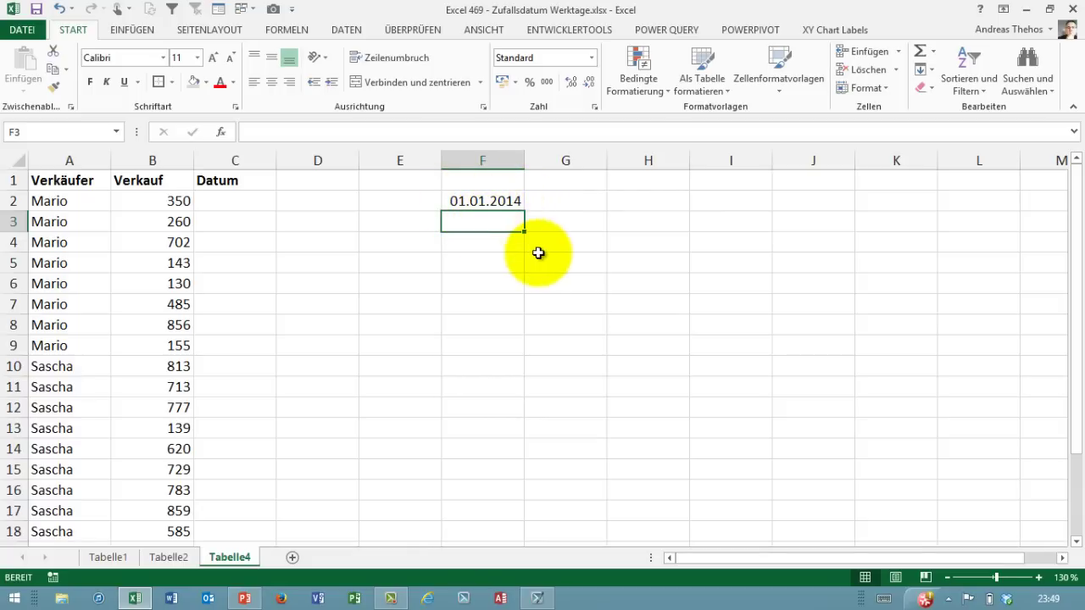
text(41640)
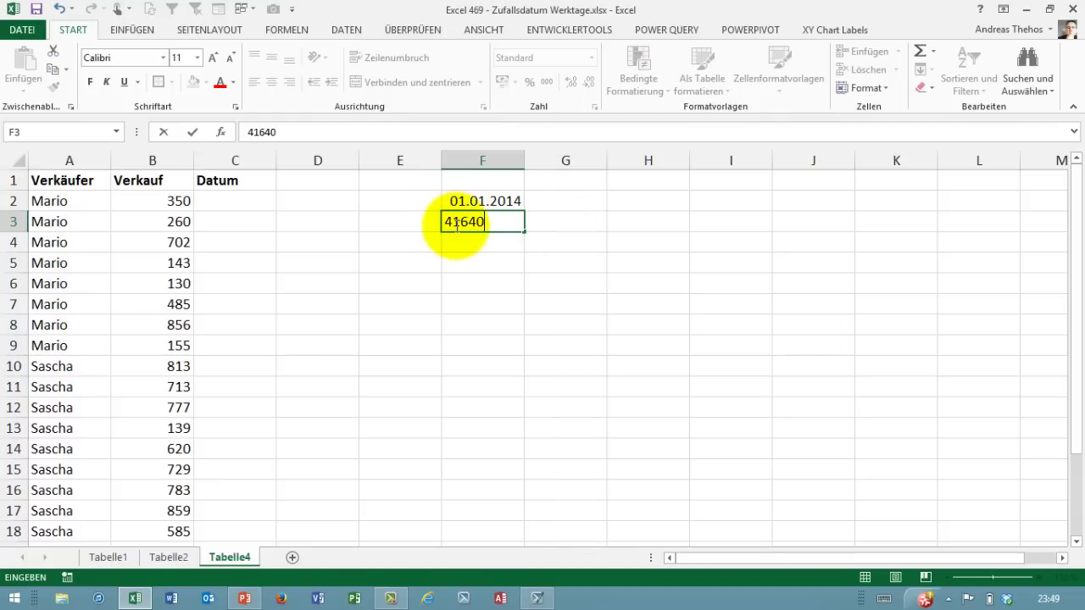
click(568, 207)
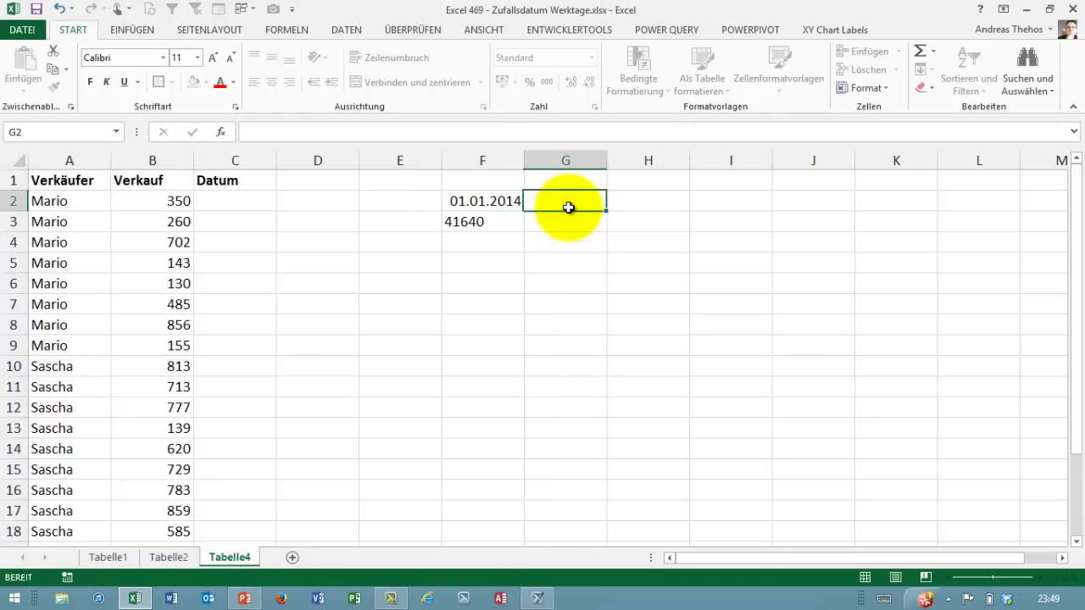
text(31.12.2014)
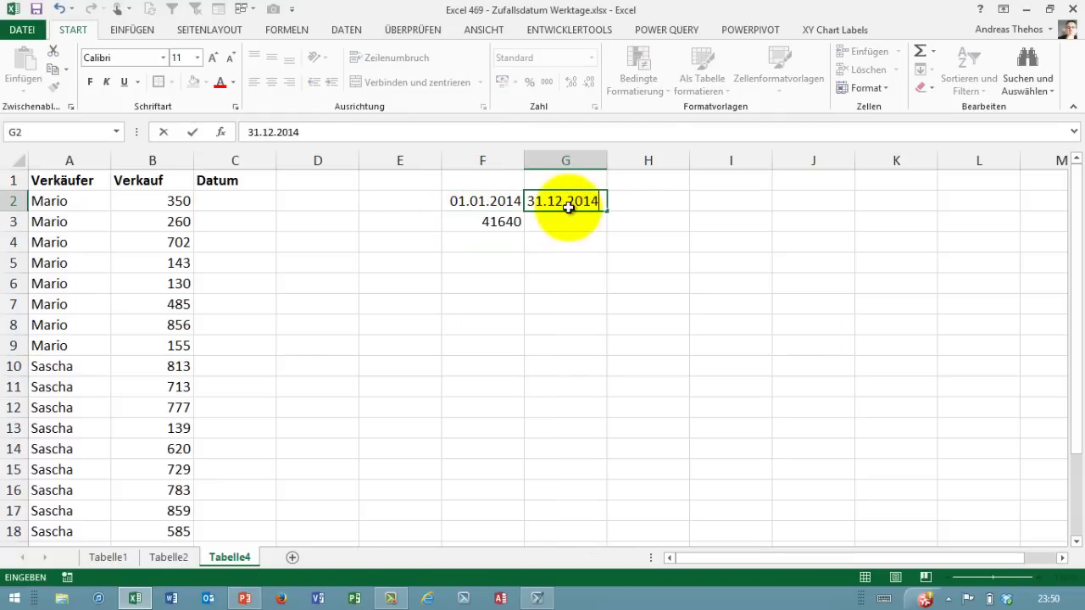
key(Return)
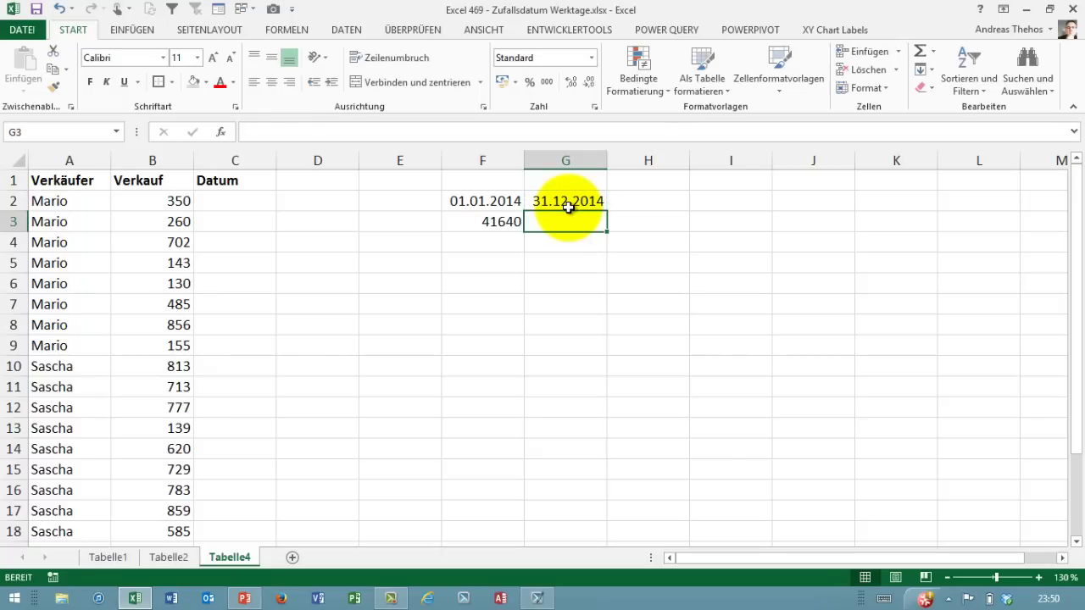
text(42004)
key(Return)
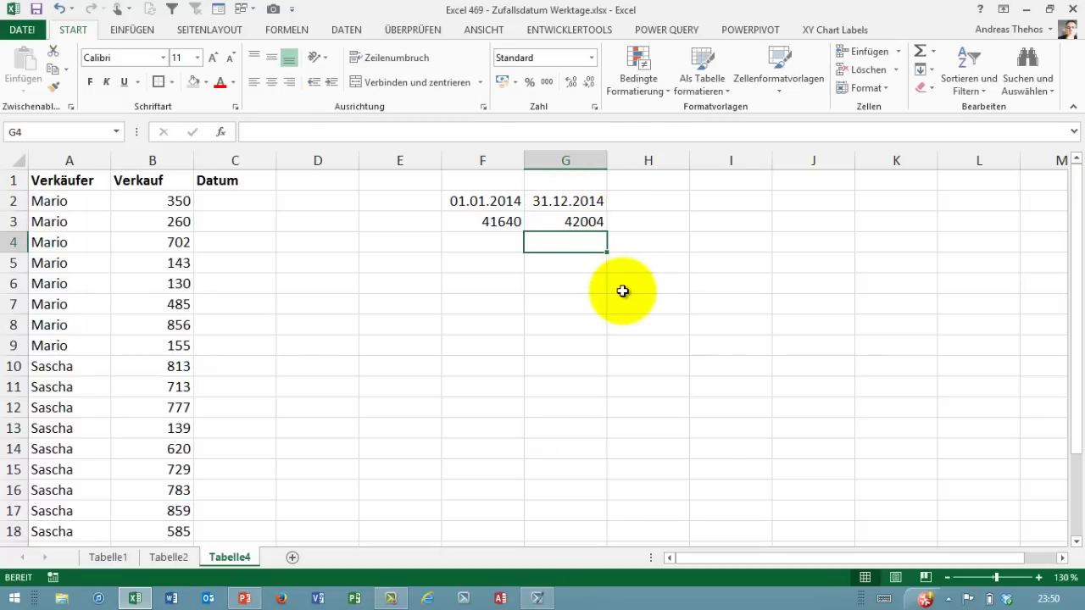
click(237, 201)
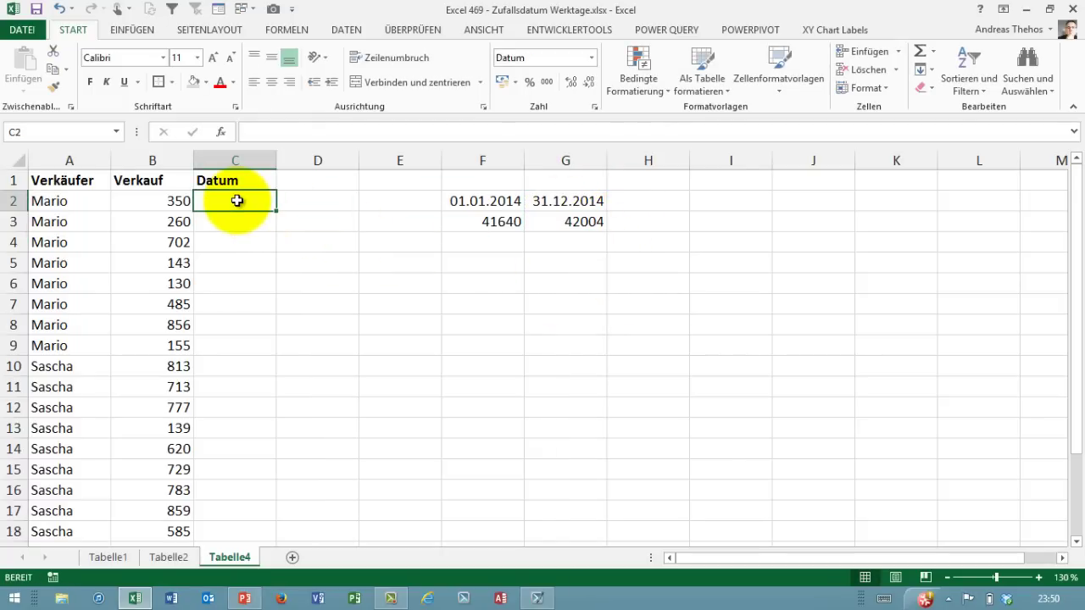
Step: Enter =ZUFALLSBEREICH(F3;G3) in C2, widen column C, and fill it down the Datum column
text(=zuf)
key(Tab)
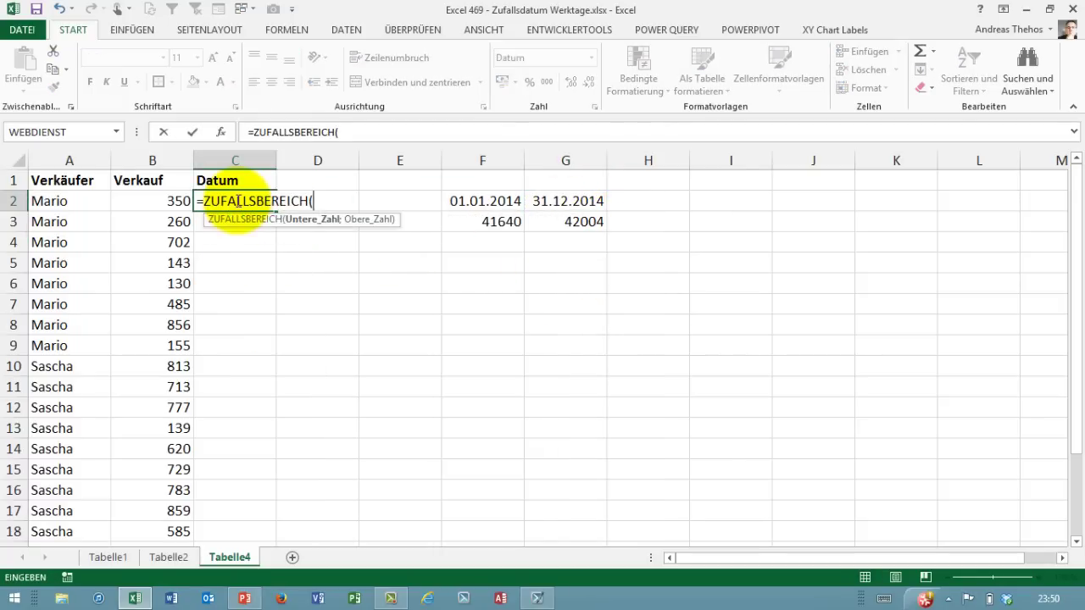
click(488, 223)
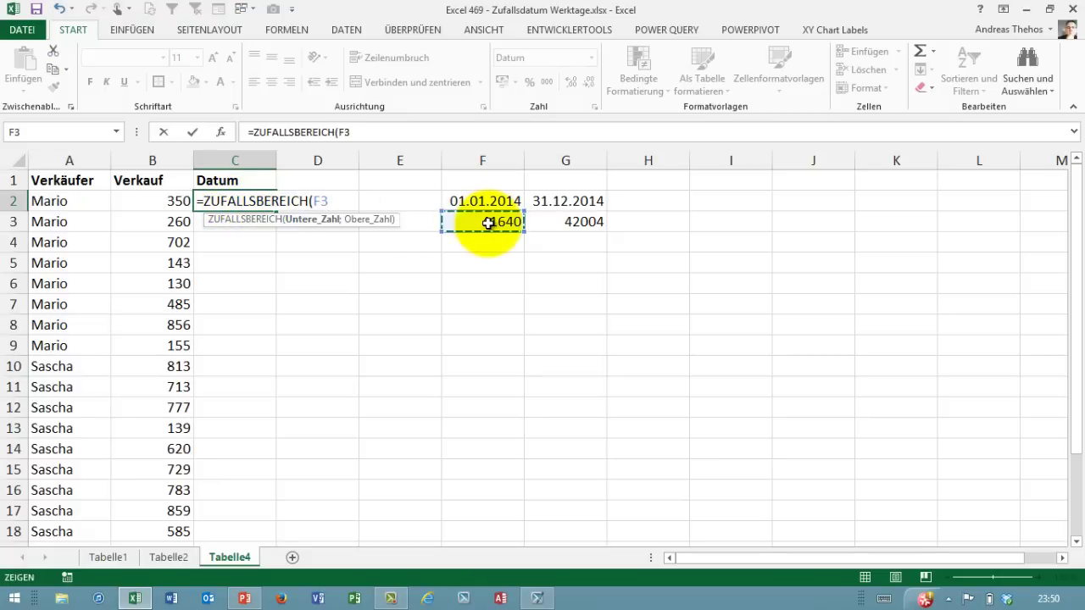
text(;)
click(552, 225)
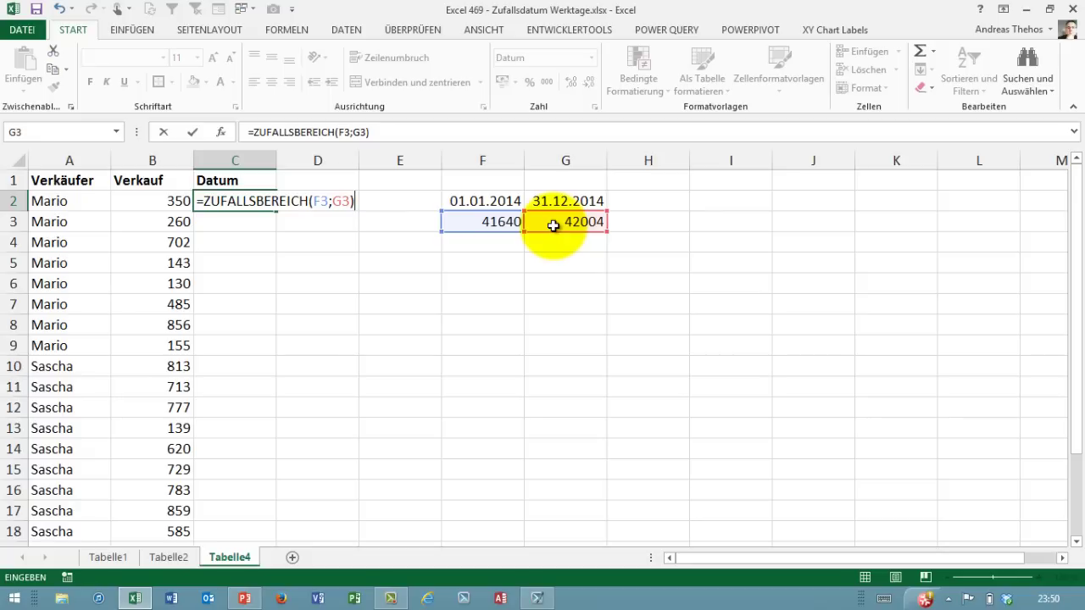
key(Return)
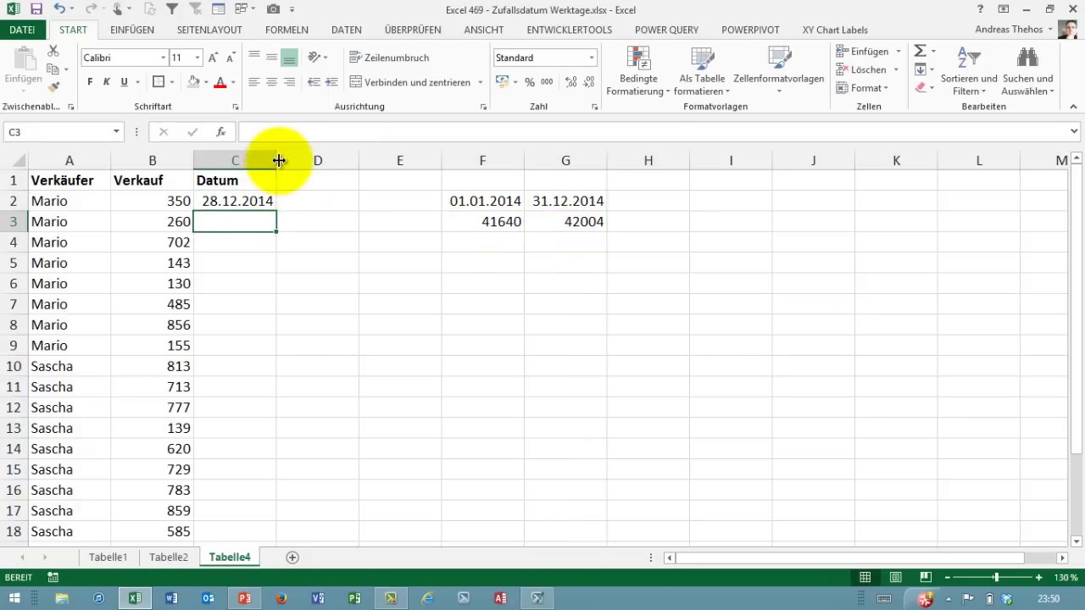
drag(278, 160, 314, 161)
click(288, 204)
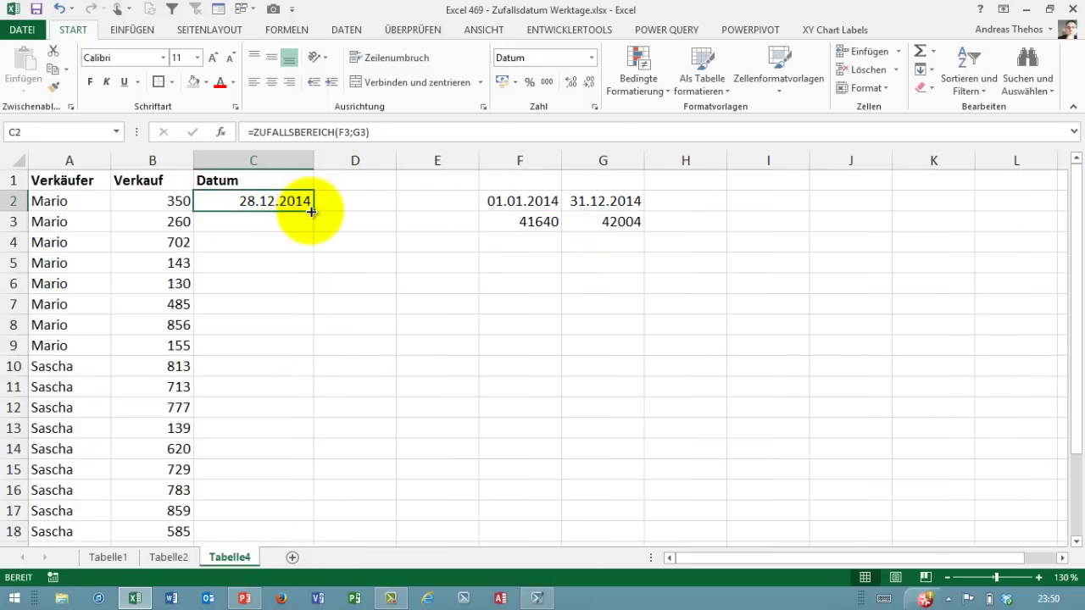
double_click(313, 212)
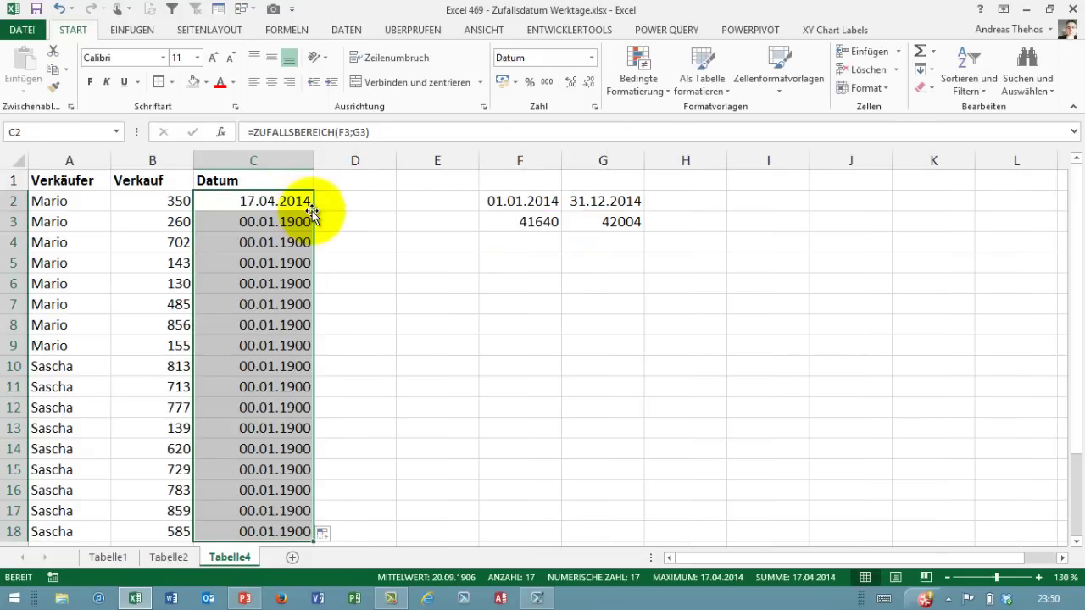
Step: Make C2's bounds absolute as $F$3;$G$3 and refill the formula down to C18
click(298, 201)
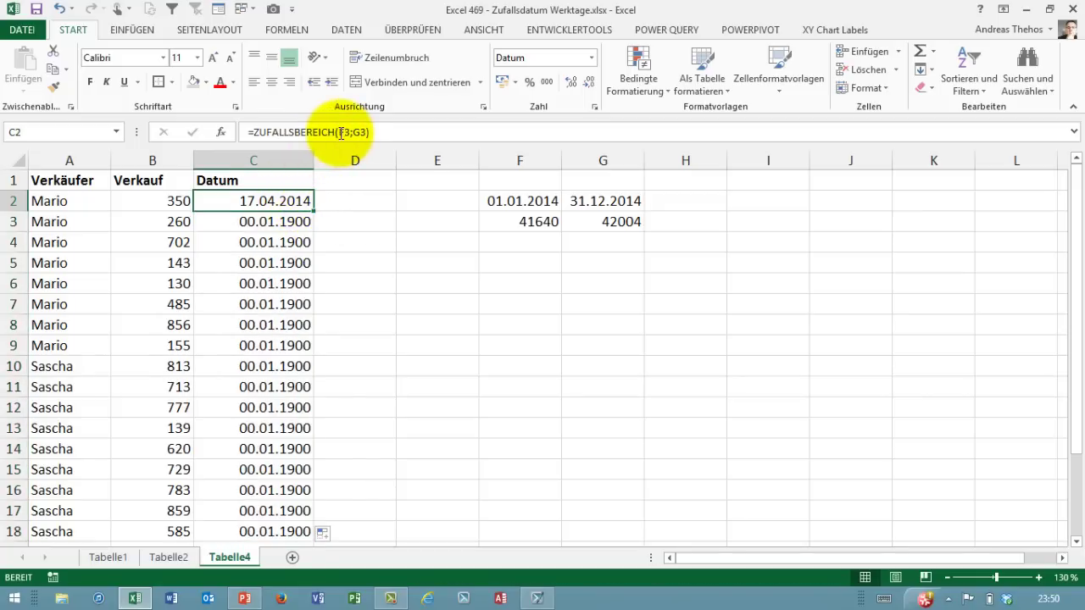
drag(339, 132, 362, 132)
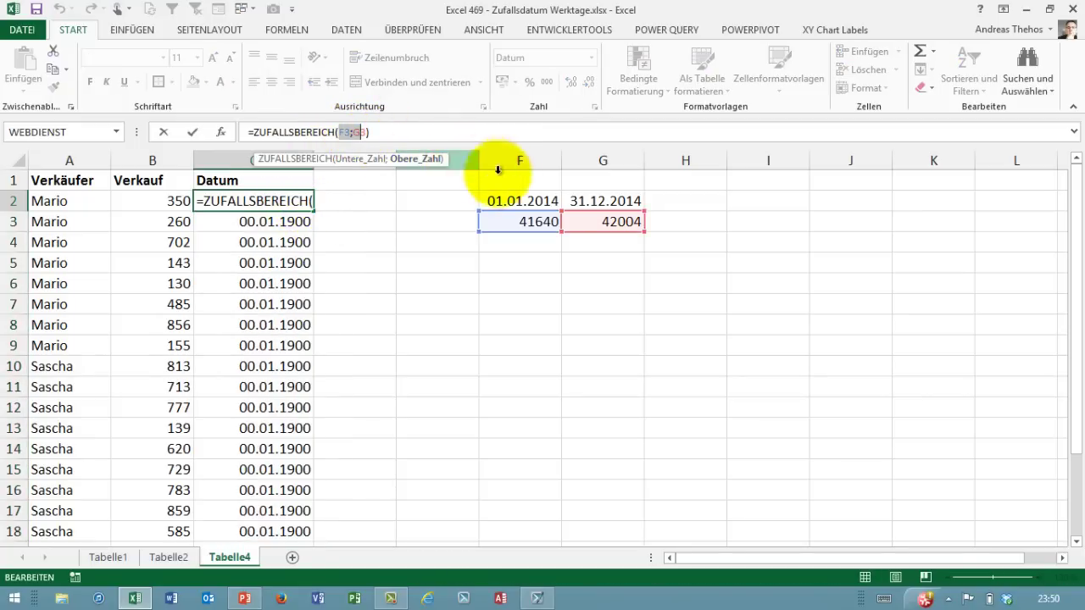
key(F4)
key(Return)
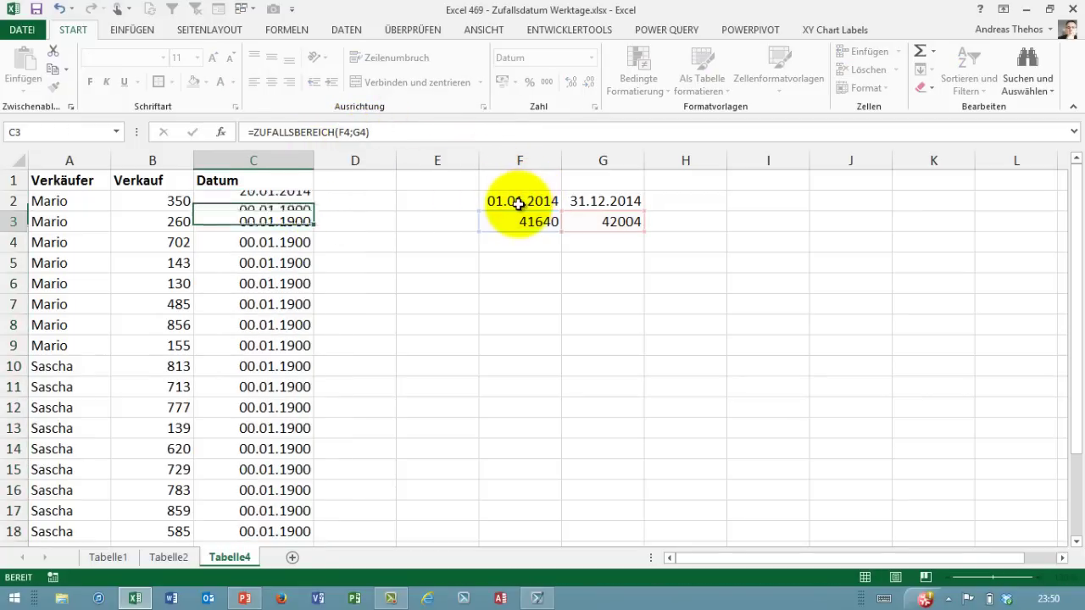
click(305, 204)
double_click(313, 211)
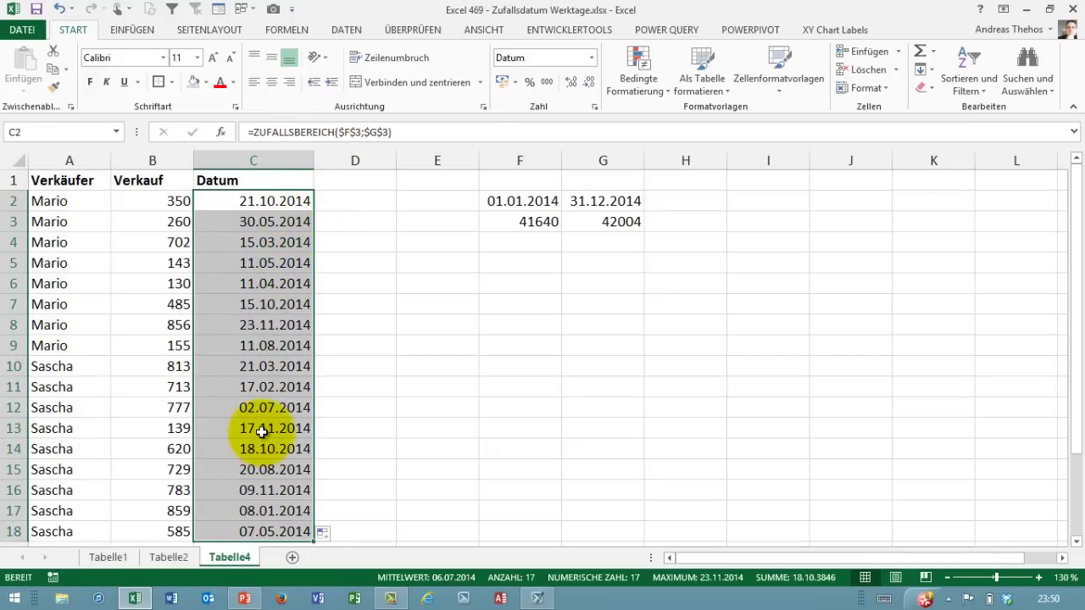
Step: Give the Datum dates the custom format TTT, TT.MM.JJJJ, then go to sheet Tabelle2
key(ctrl+1)
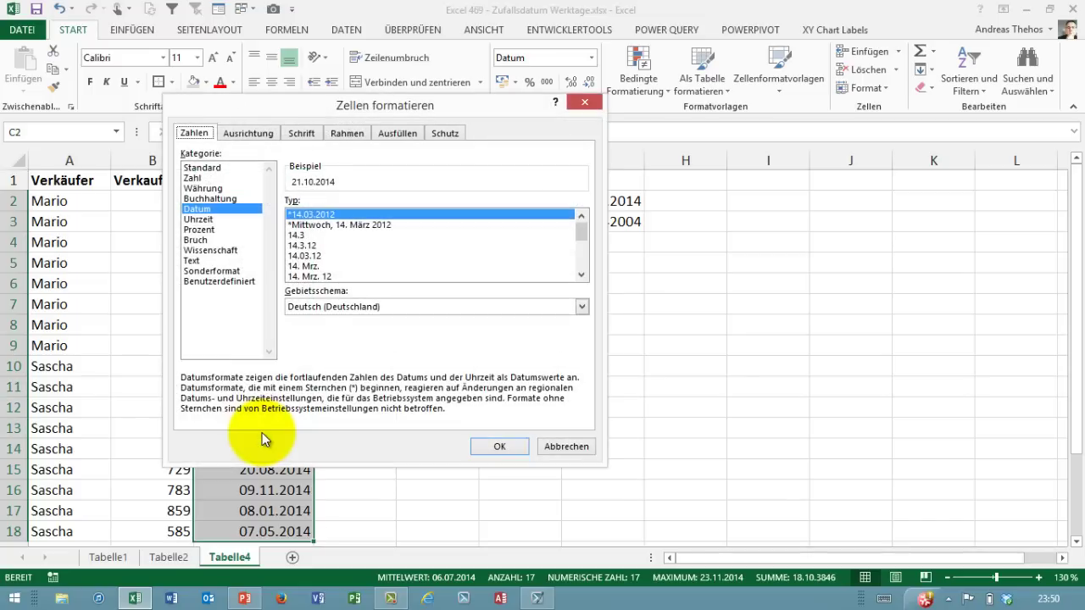
click(219, 281)
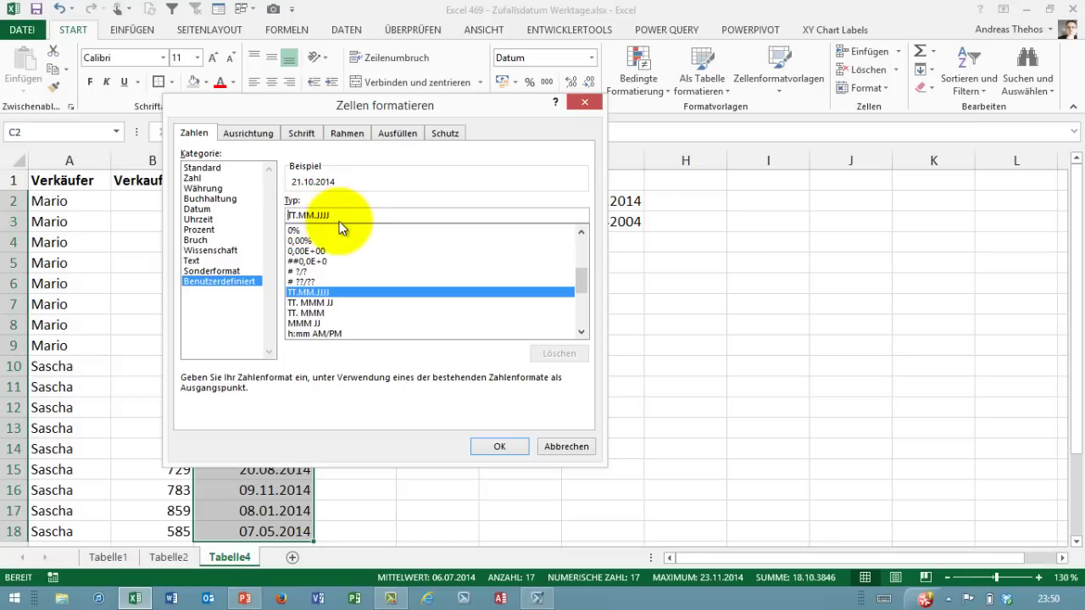
text(TTT,)
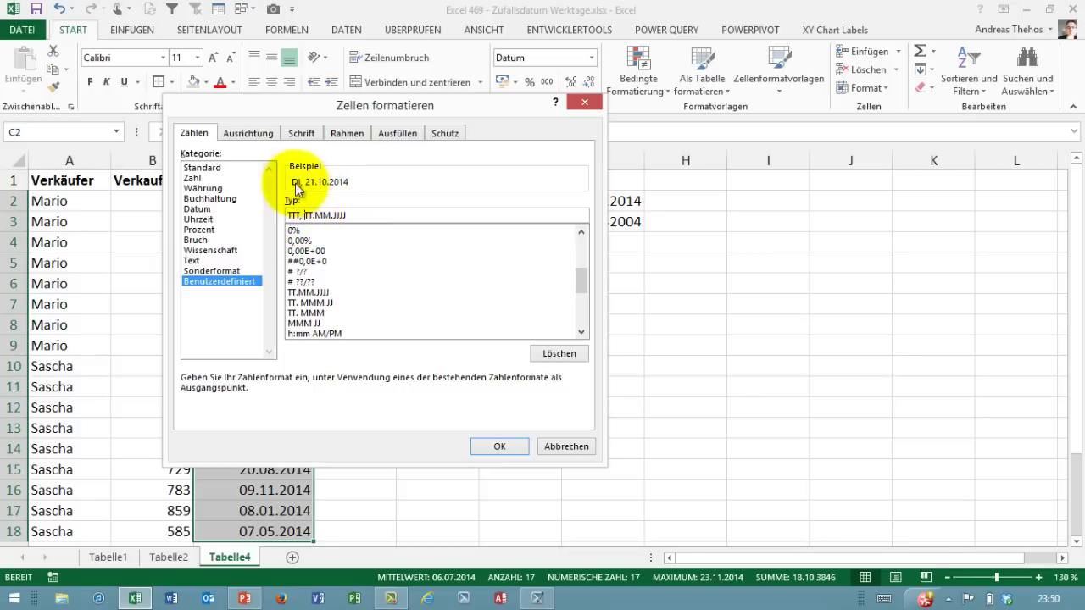
click(512, 449)
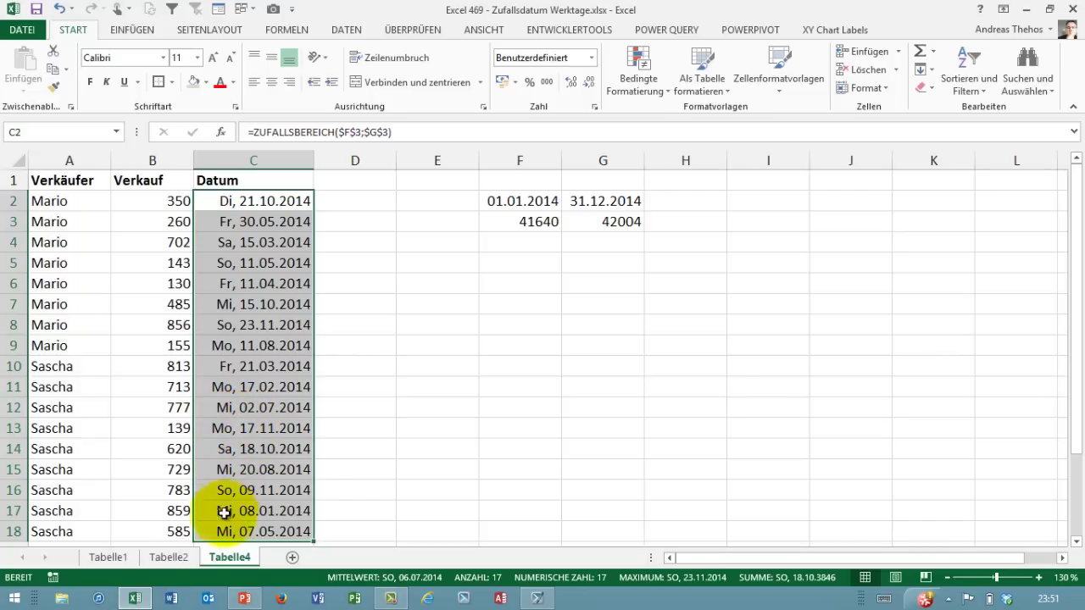
click(169, 557)
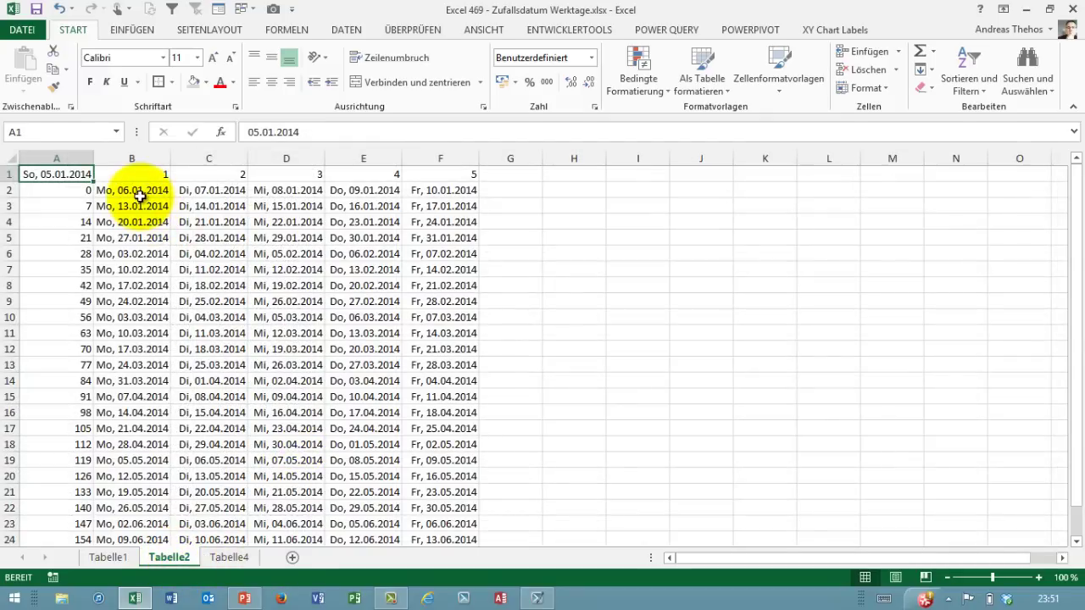
Step: Clear the date grid B2:F24 and autofit column A to show So, 05.01.2014
drag(132, 190, 435, 539)
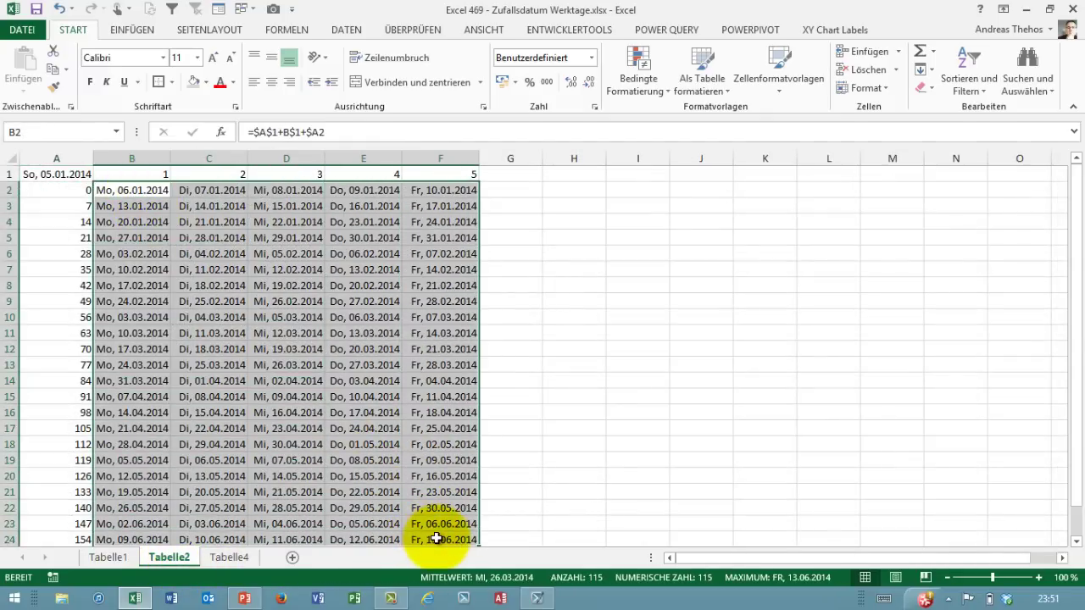
key(Delete)
click(128, 206)
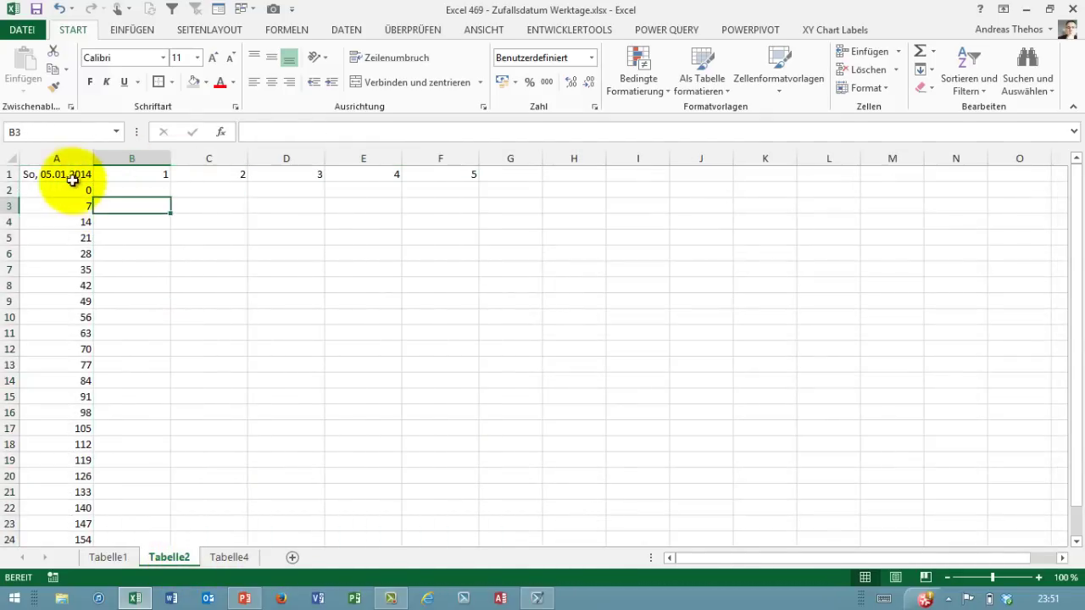
click(73, 175)
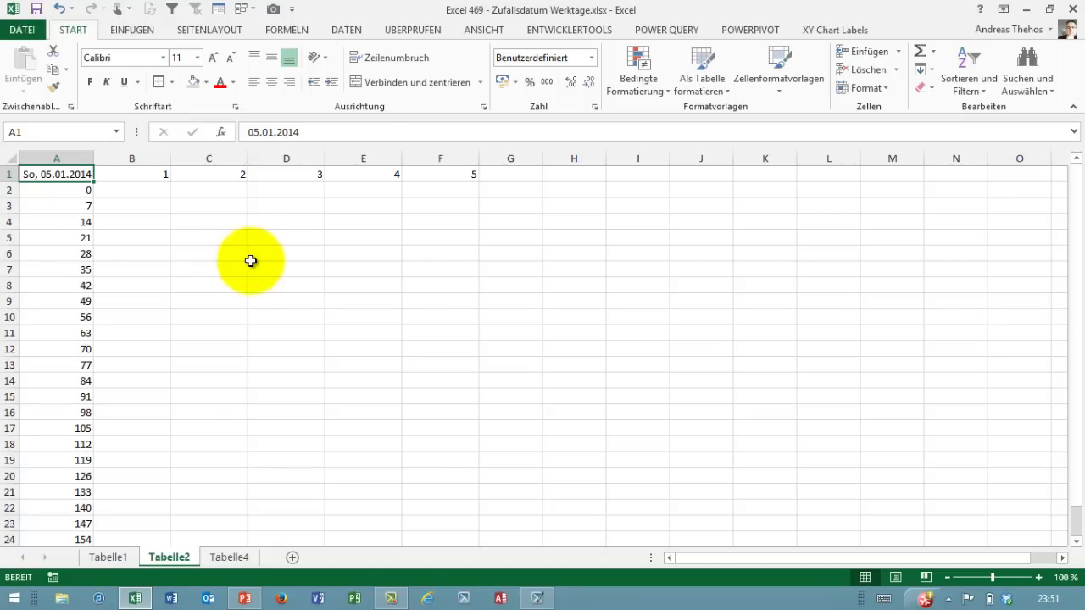
scroll(235, 257, up, 1)
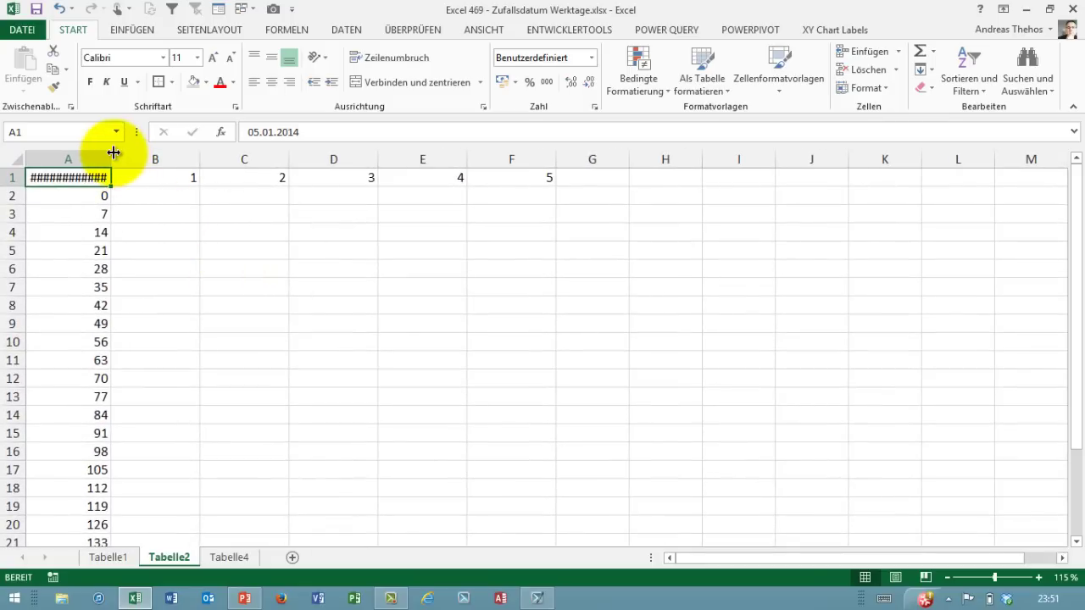
double_click(112, 153)
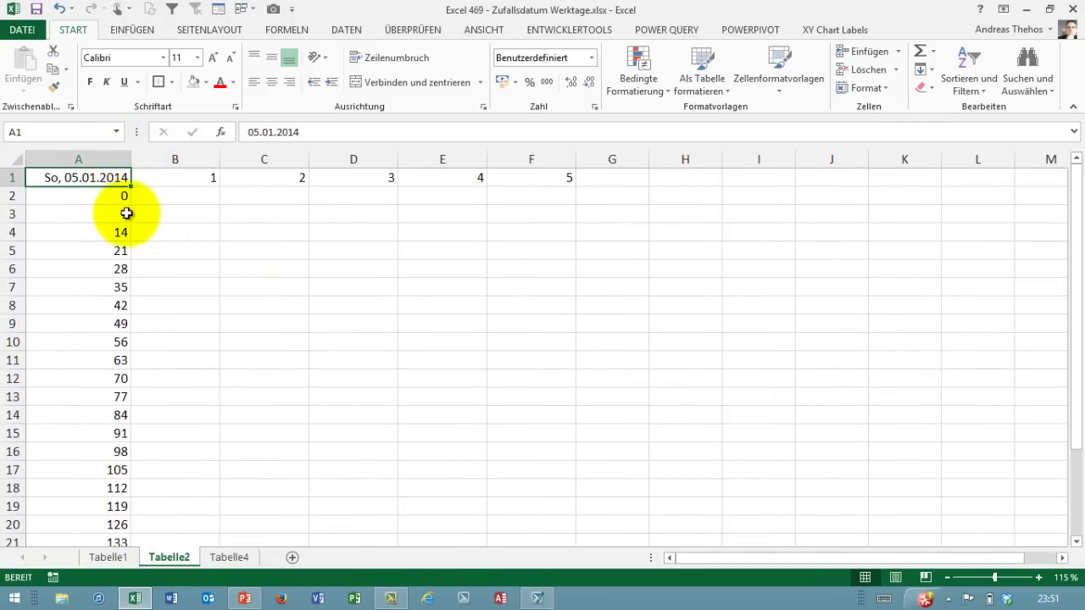
click(162, 214)
Step: Enter =$A$1+$A3 in B3 and fill it down to B15
text(=)
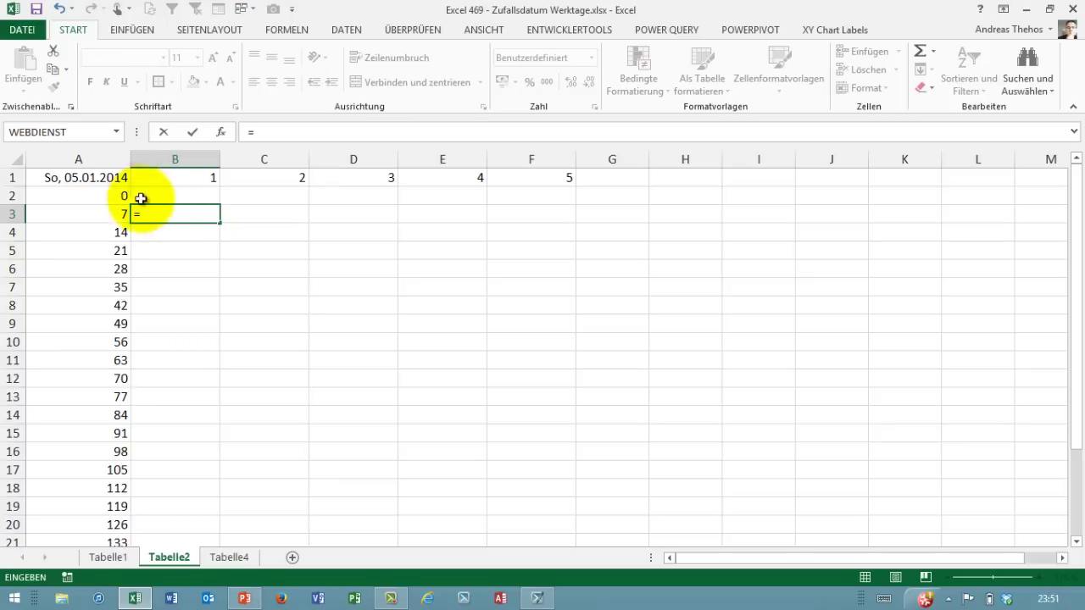
click(95, 179)
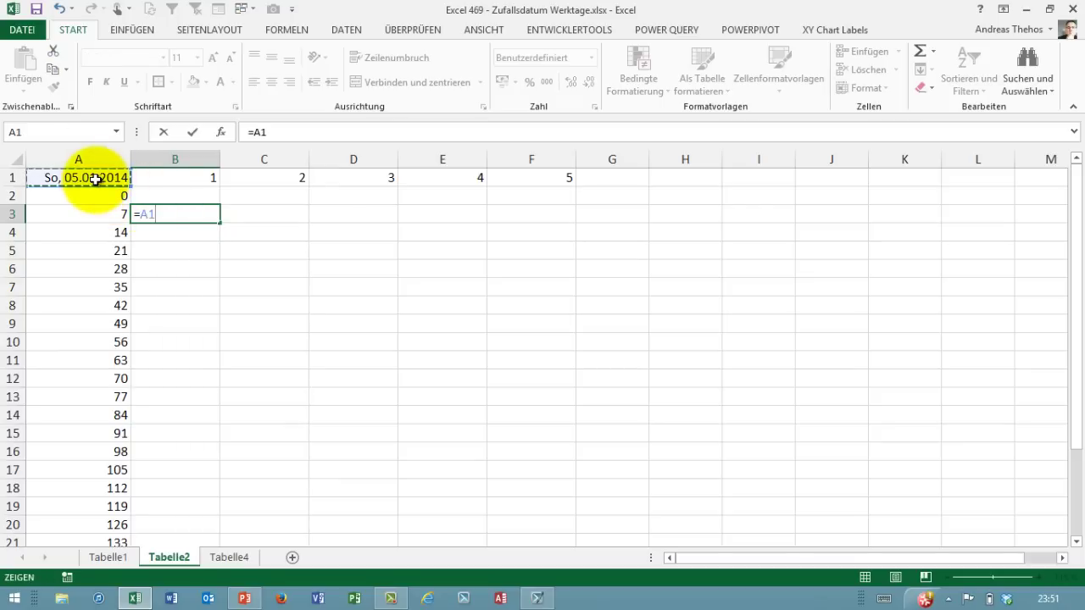
key(F4)
text($A$1+)
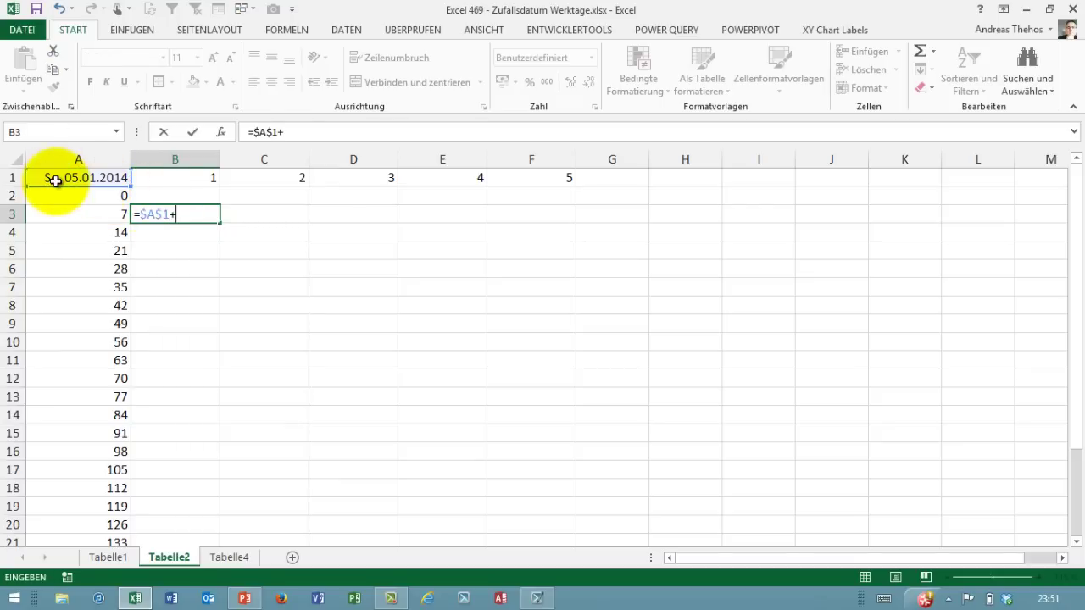
click(94, 210)
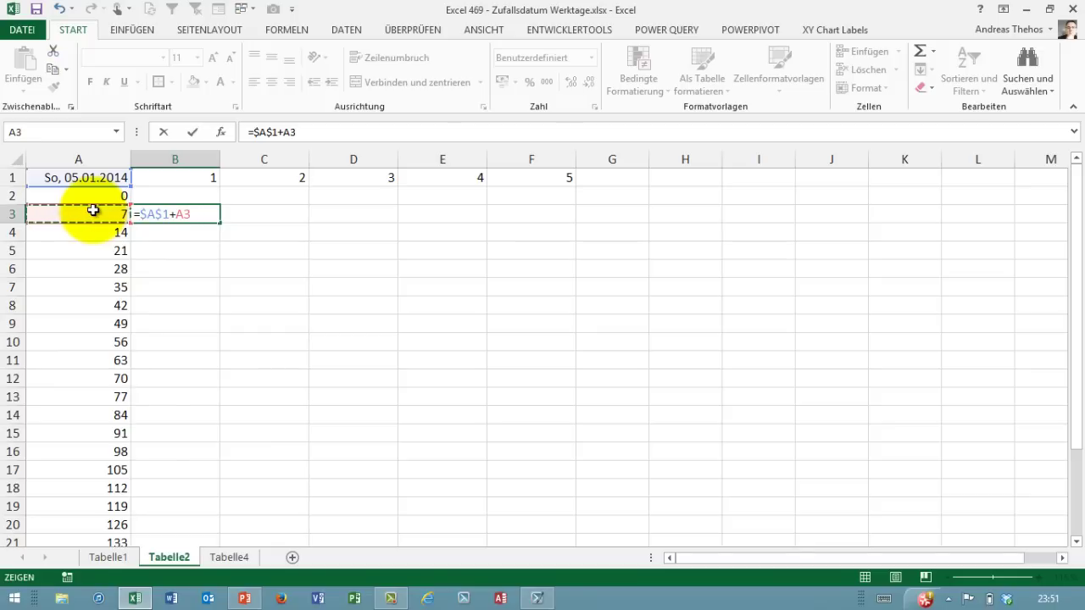
key(F4)
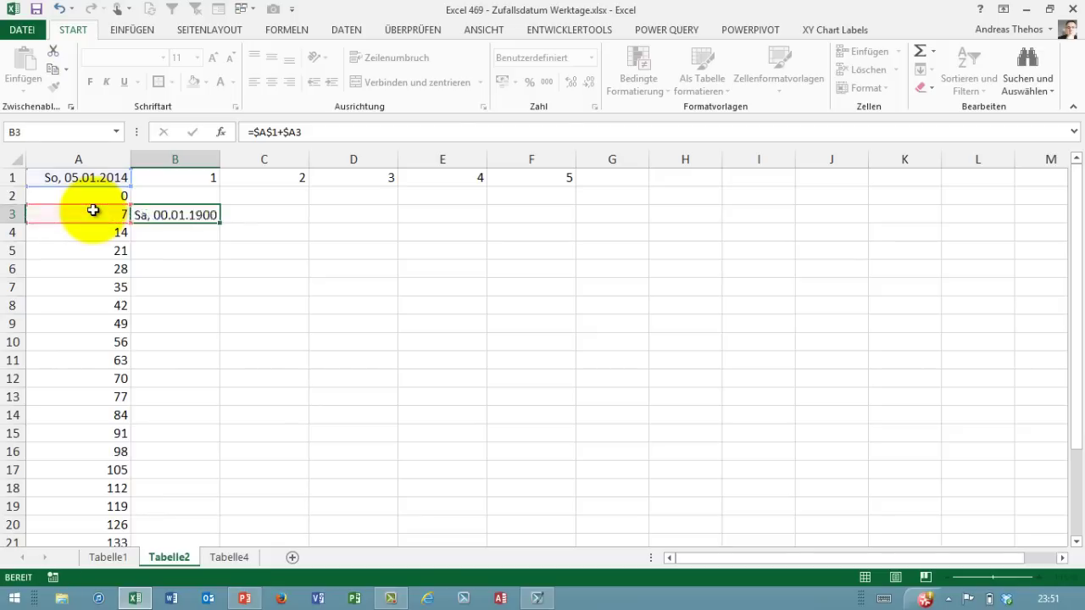
key(Return)
click(195, 214)
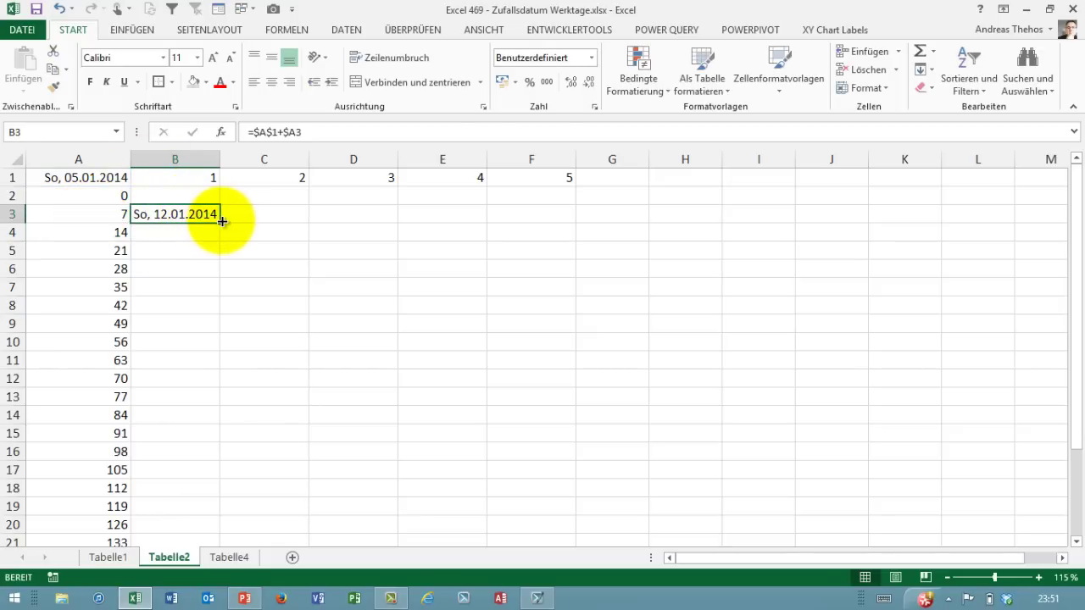
drag(221, 222, 198, 436)
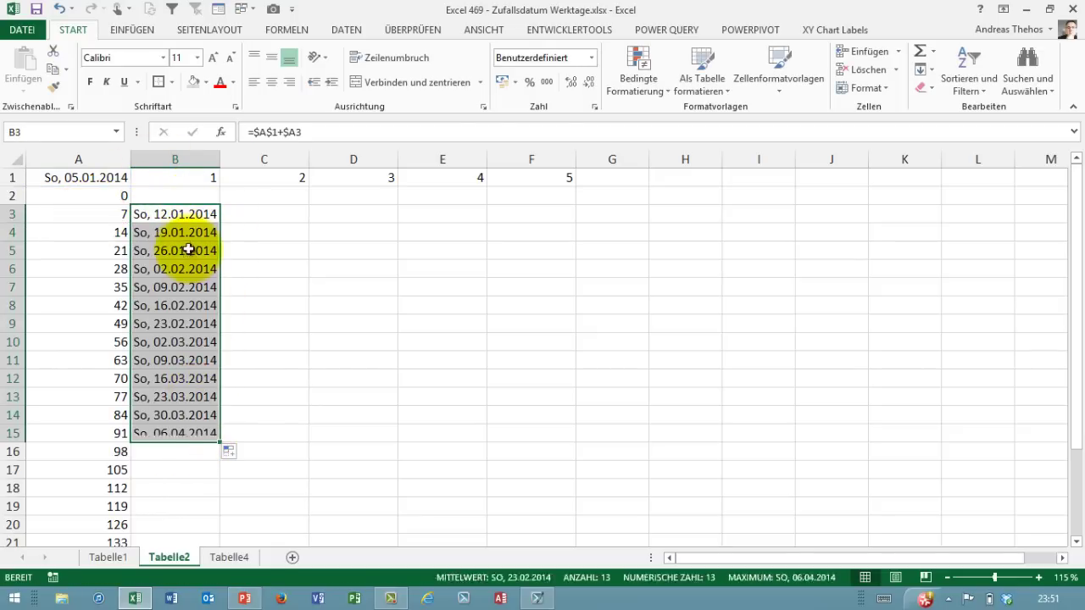
Step: Check the copied formulas in B4 and B5, then extend the formula up into B2
key(Down)
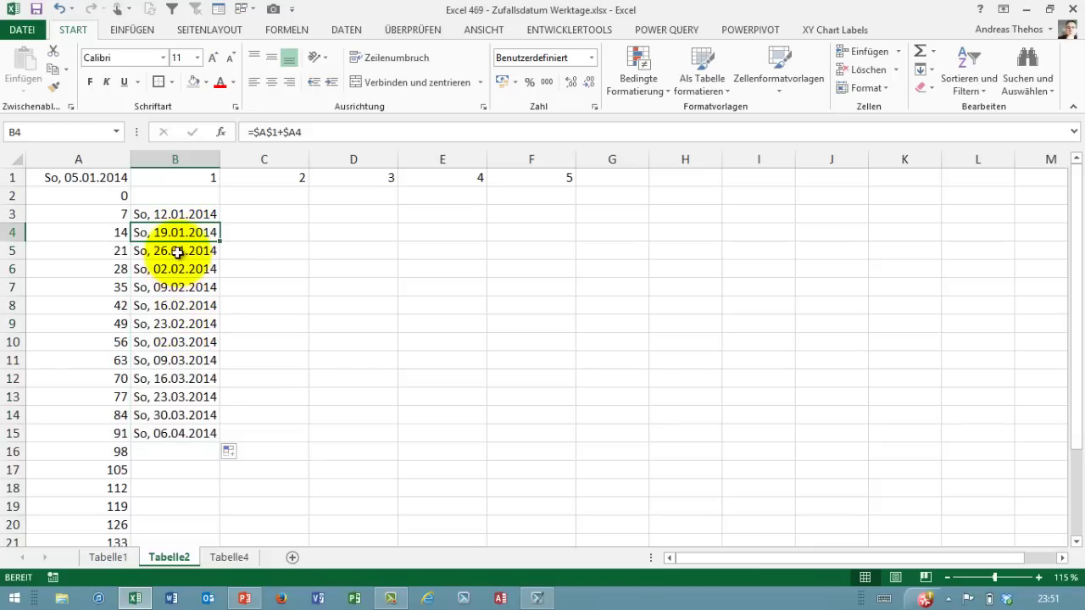
key(Down)
double_click(177, 252)
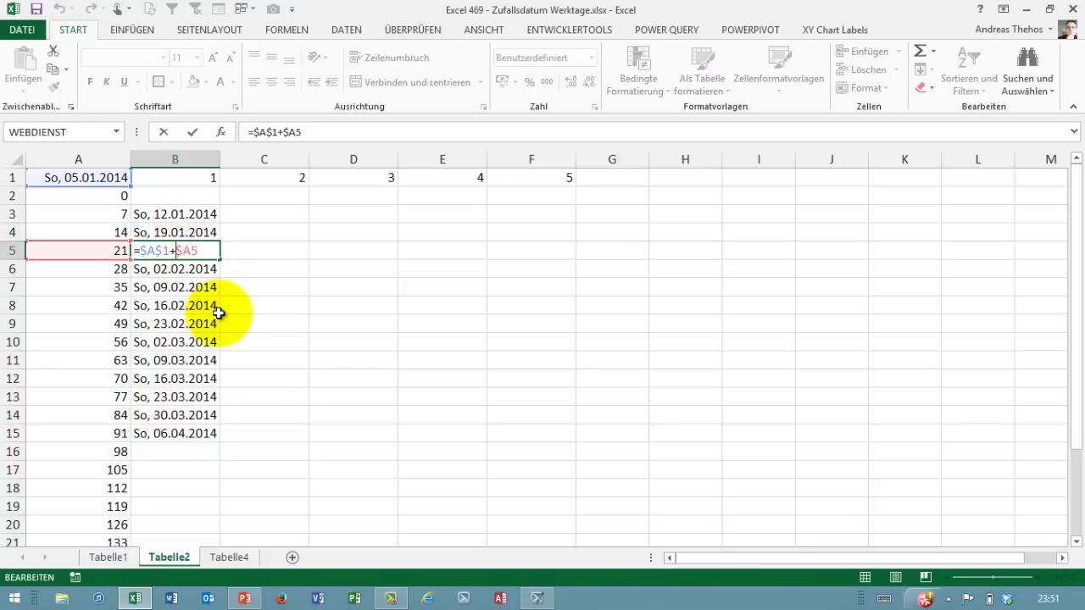
key(Escape)
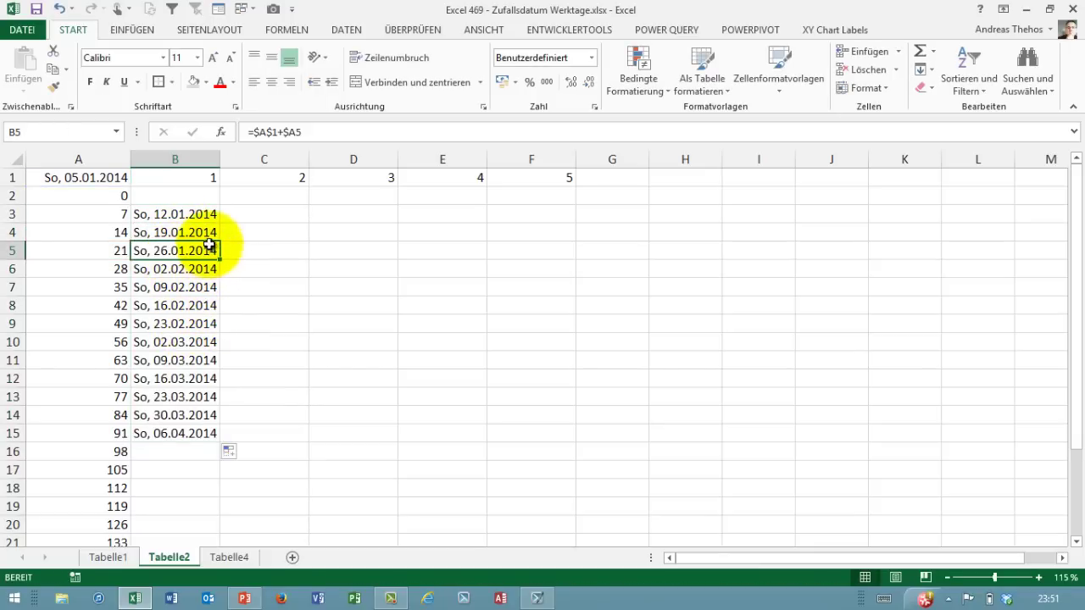
click(108, 178)
click(157, 233)
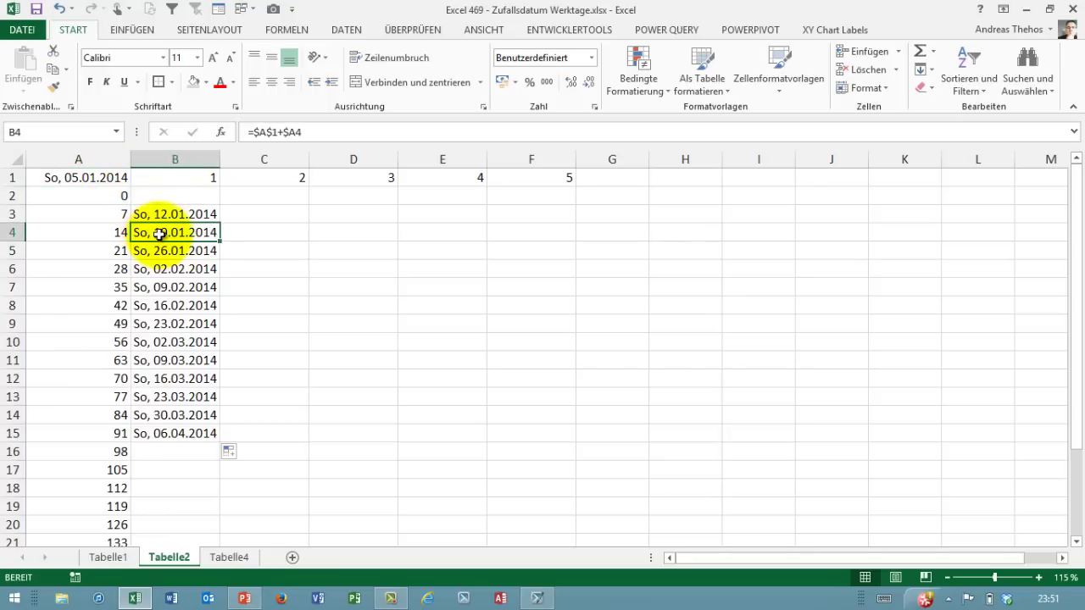
click(179, 213)
drag(221, 212, 219, 195)
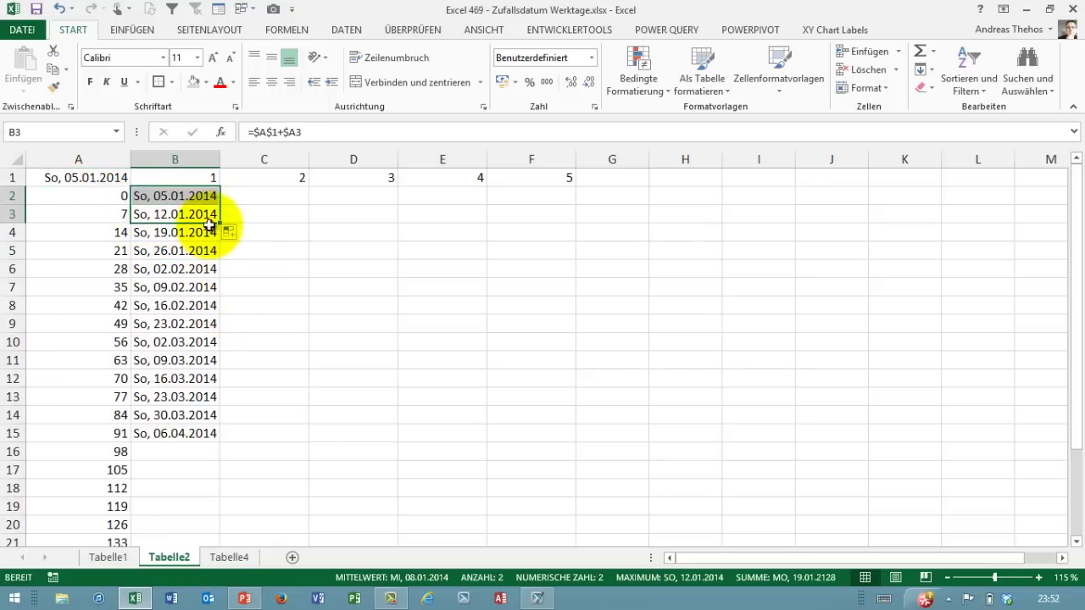
click(201, 198)
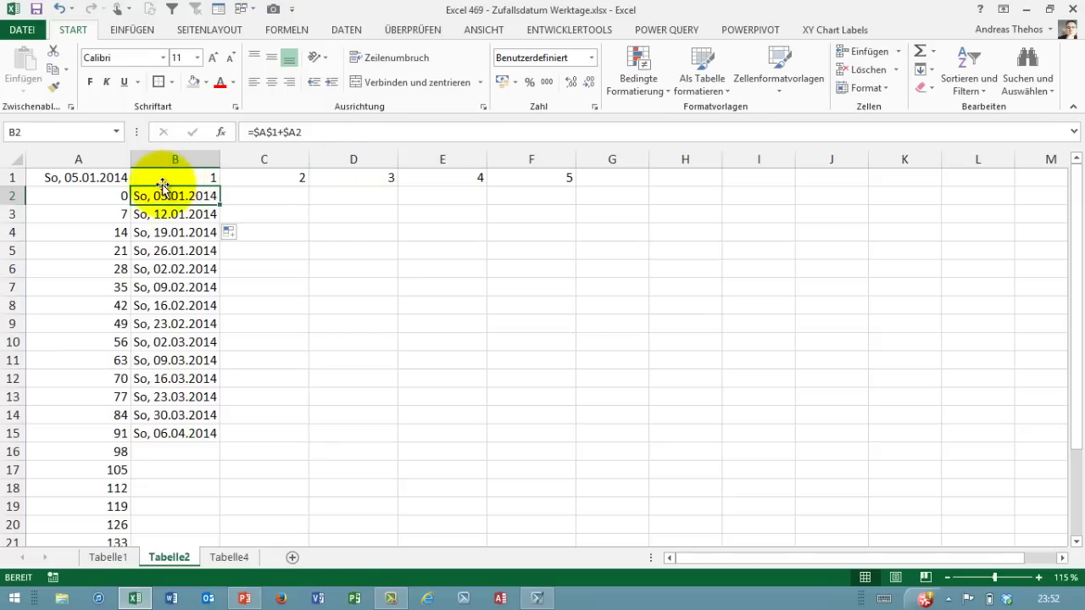
click(90, 177)
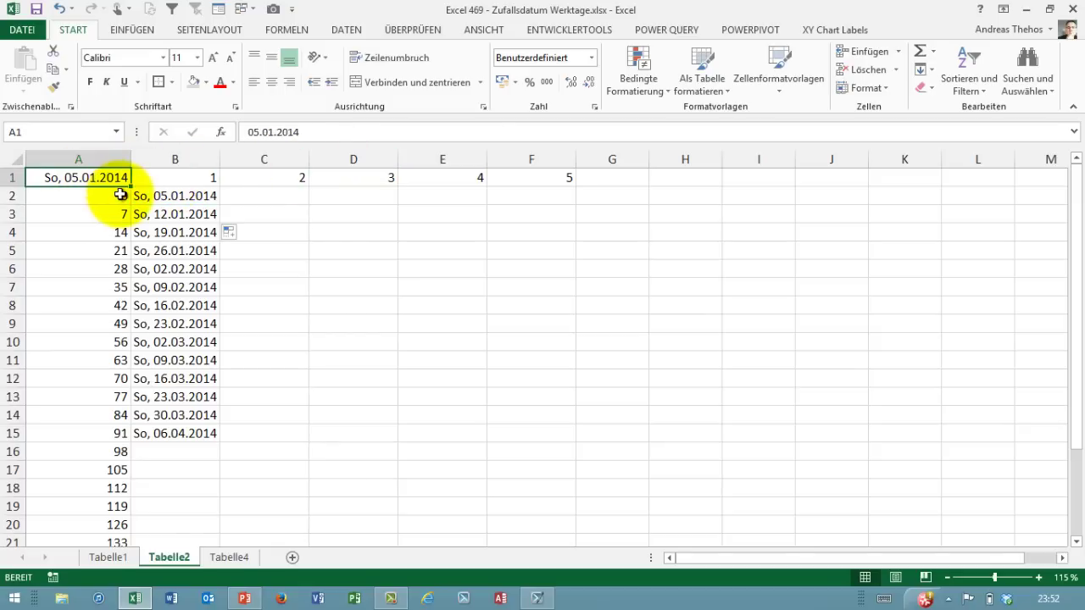
click(172, 177)
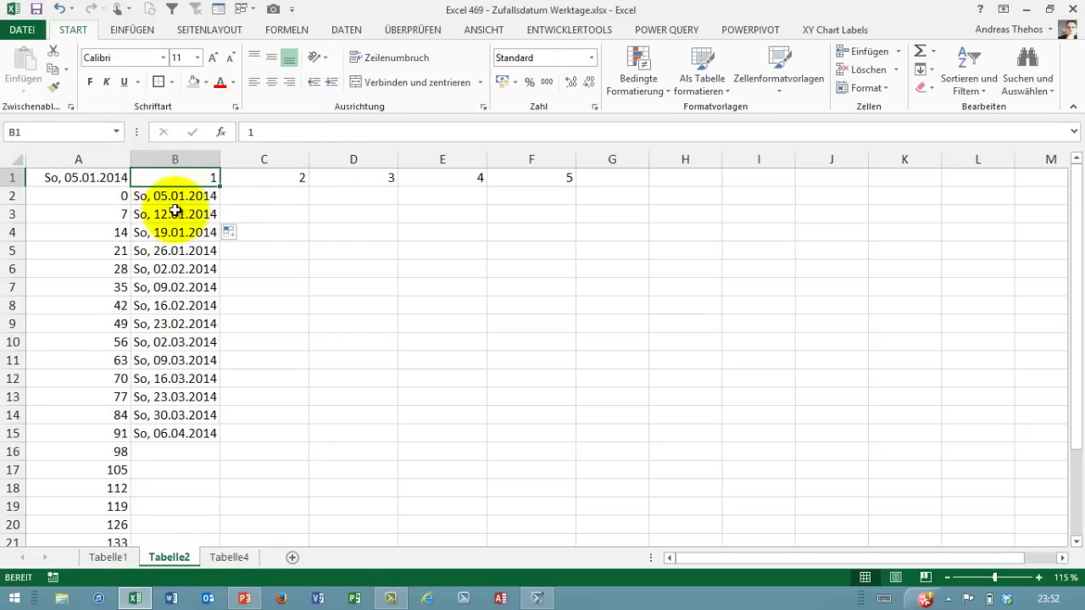
click(504, 177)
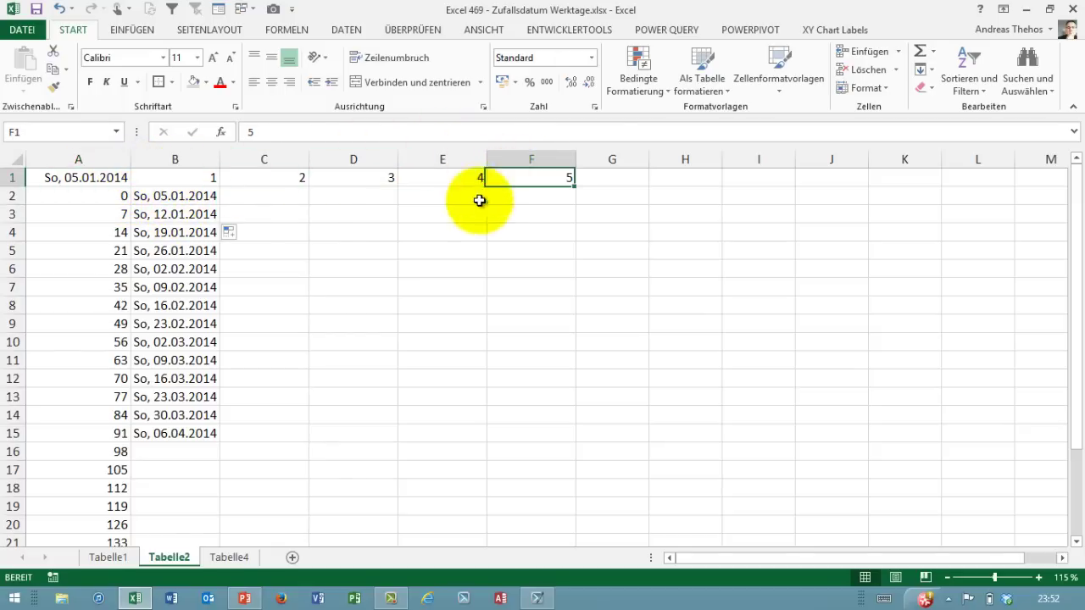
click(610, 176)
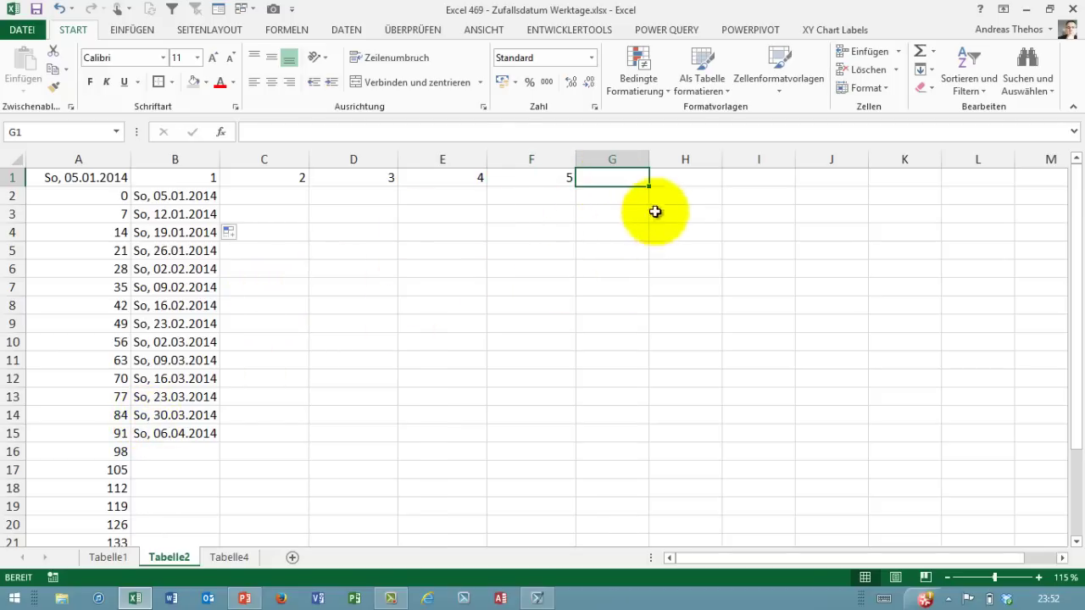
click(669, 175)
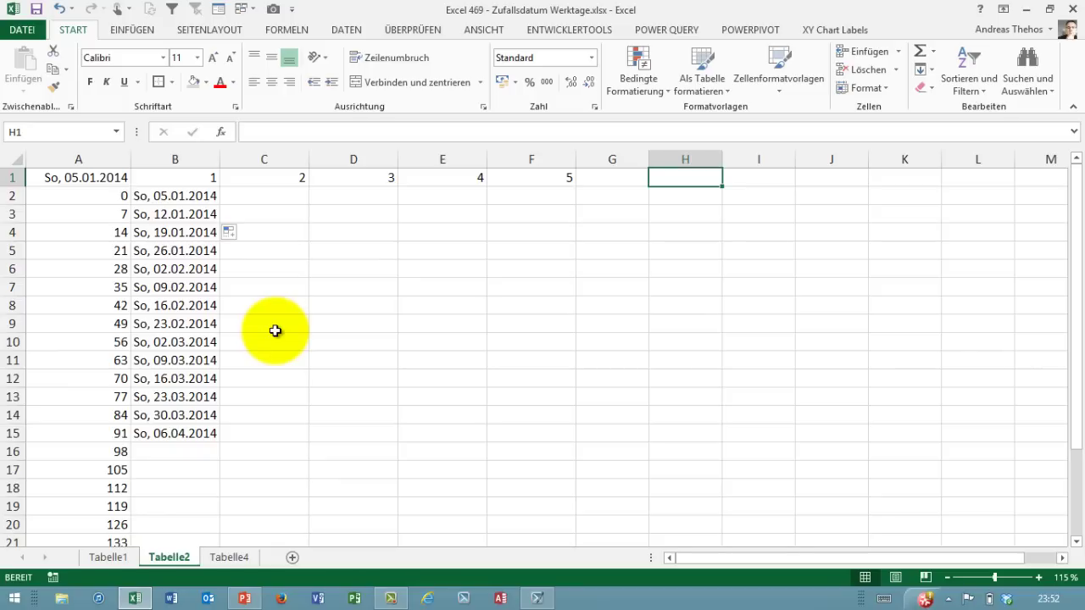
Step: Change B2 to =$A$1+$A2+B$1 so it shows Mo, 06.01.2014, and widen column B
click(199, 199)
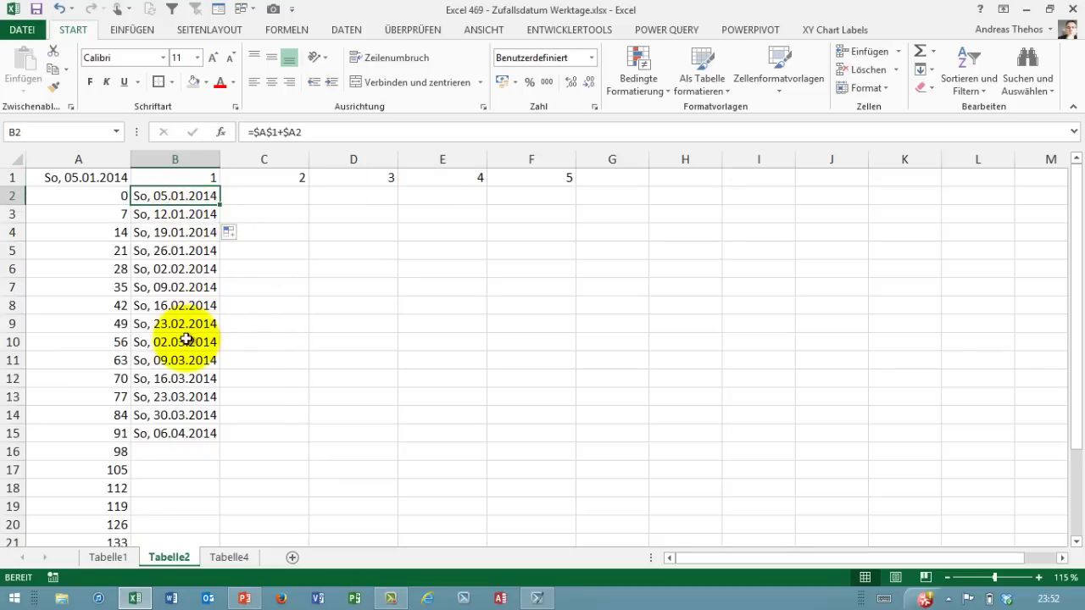
click(322, 131)
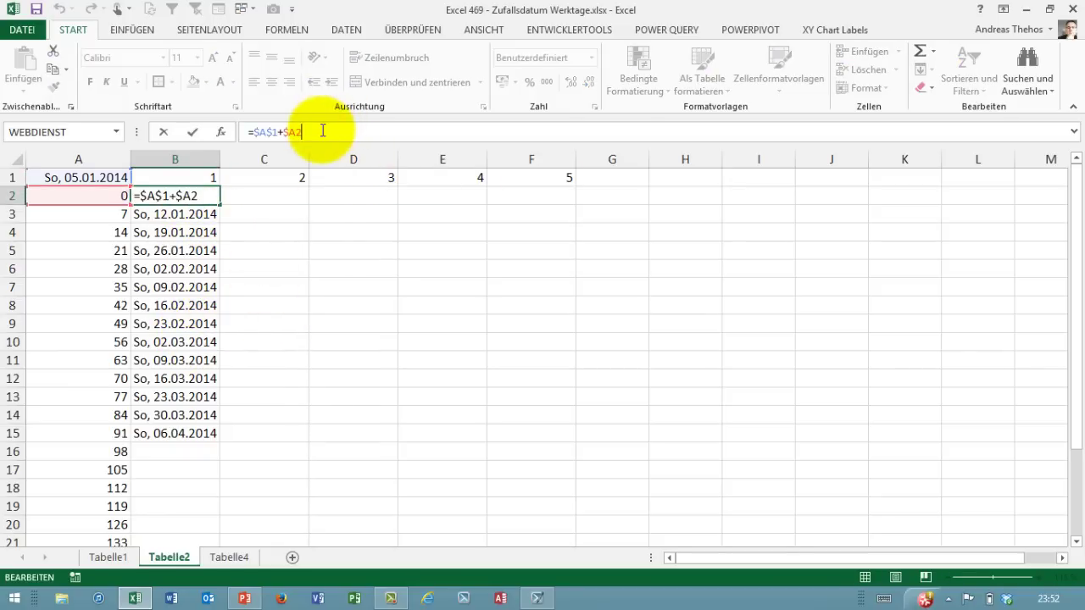
text(+)
click(194, 177)
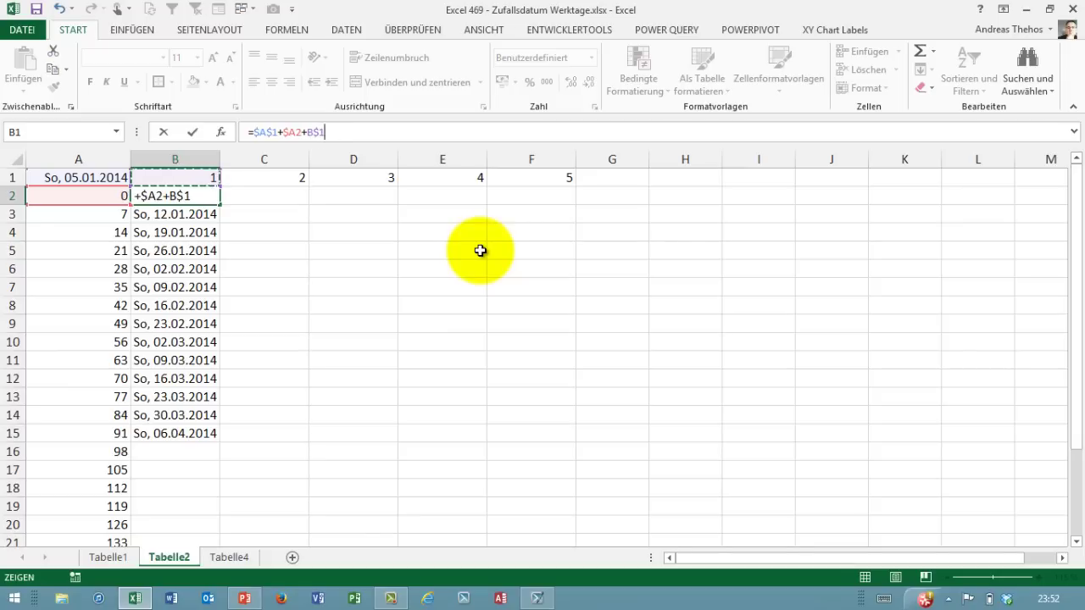
key(Return)
drag(219, 159, 233, 160)
click(228, 196)
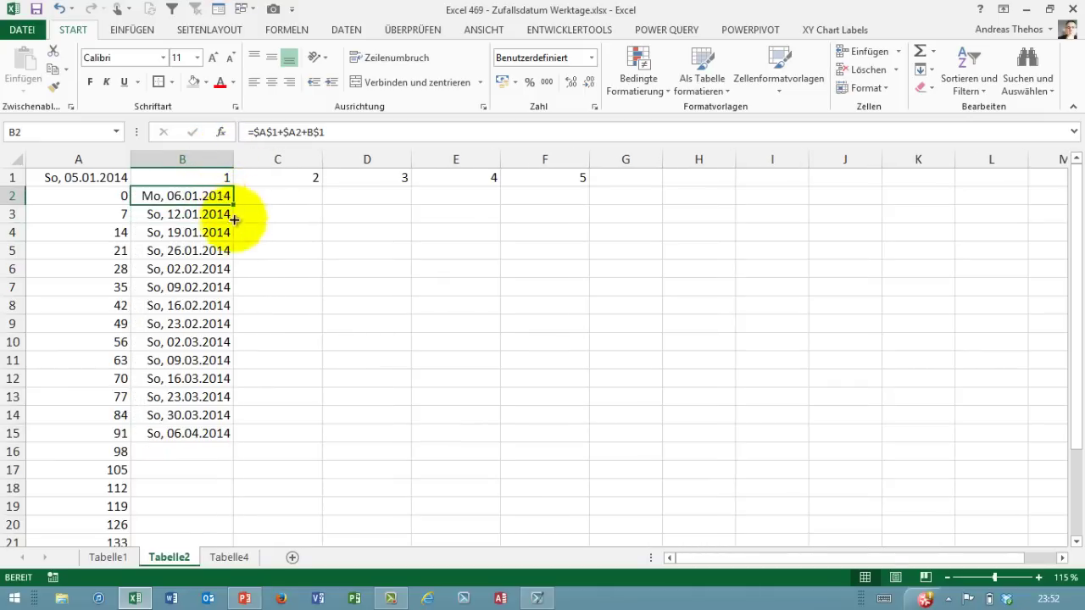
Step: Fill B2's formula across B2:F19, widen columns D and E, and highlight the offset values
mouse_move(233, 204)
mouse_down()
mouse_move(199, 509)
mouse_move(602, 493)
mouse_up()
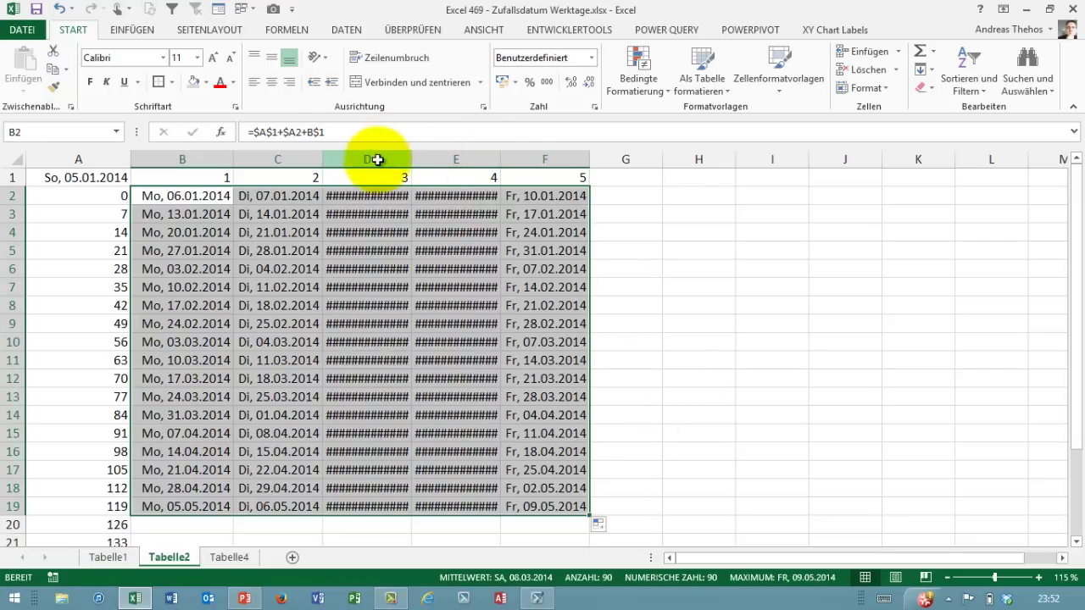
mouse_move(378, 160)
mouse_down()
mouse_move(432, 159)
mouse_move(421, 159)
mouse_up()
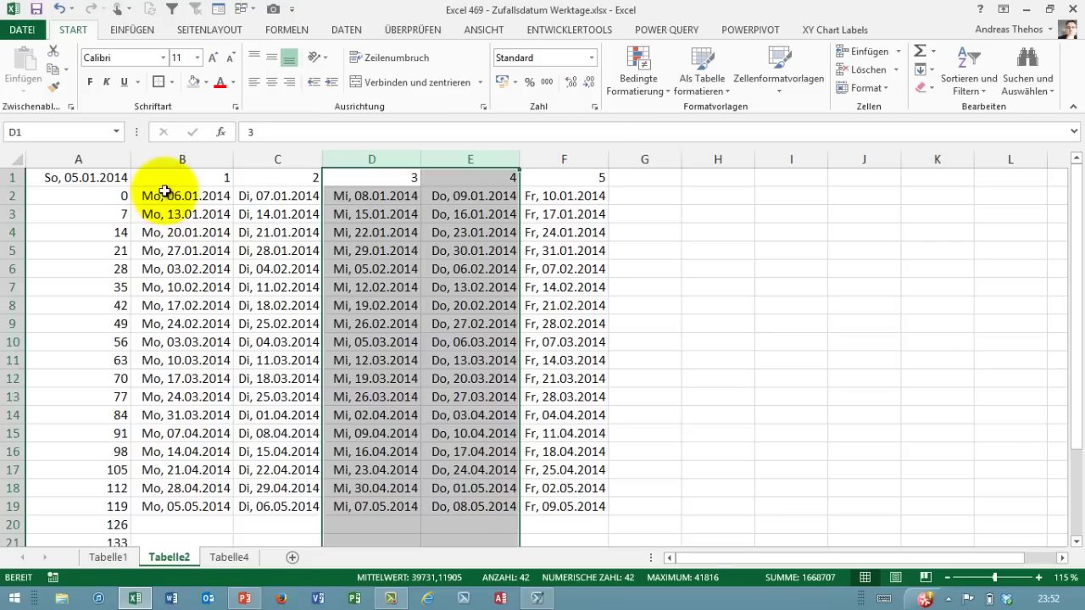
drag(106, 201, 74, 489)
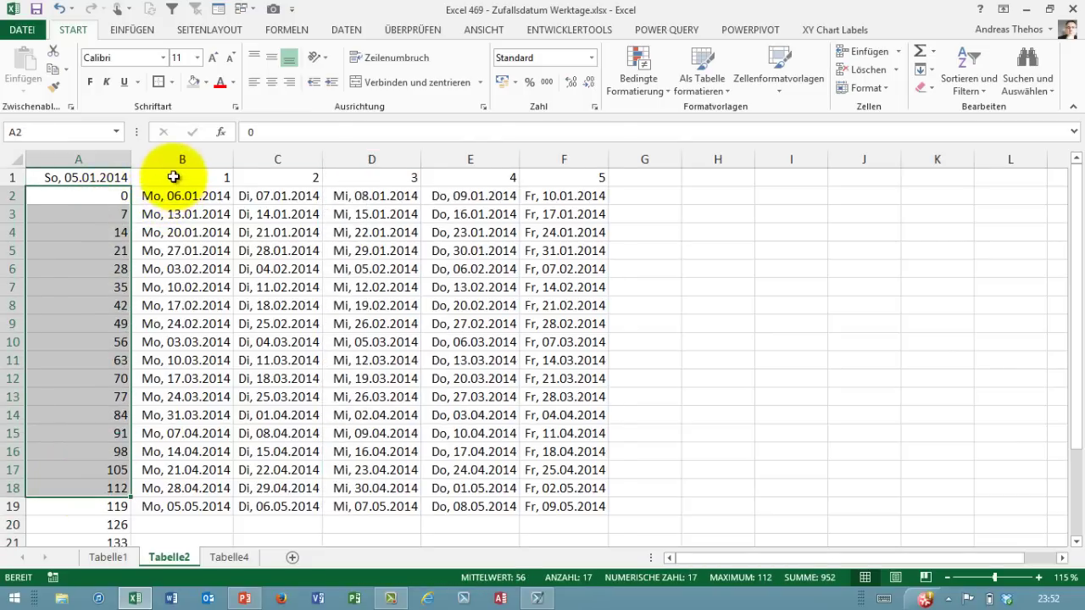
drag(176, 177, 564, 176)
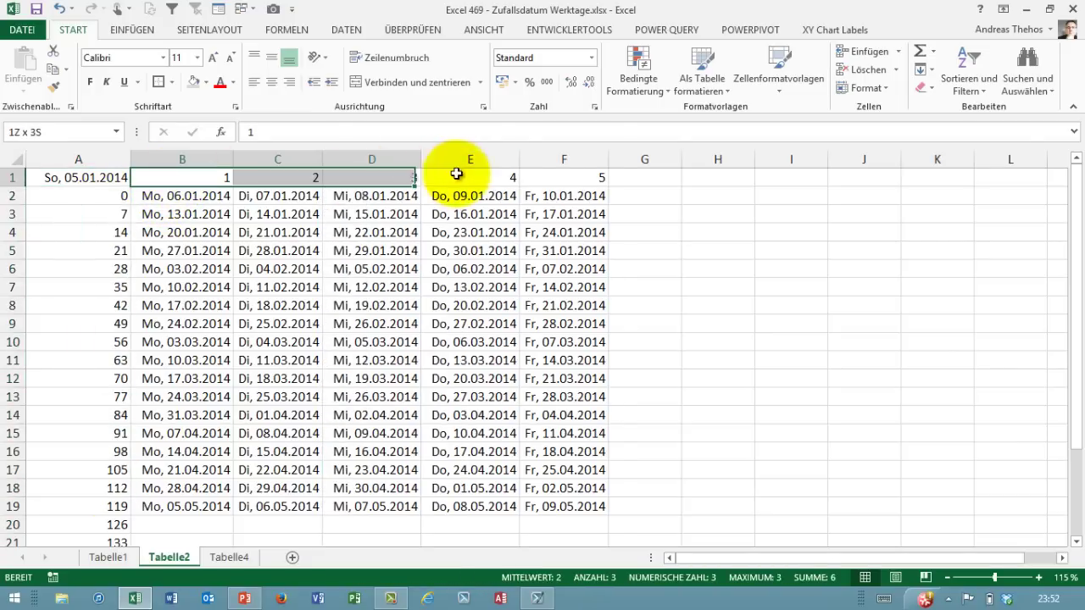
Step: Point out the week offsets in column A that each row adds to the start date
click(85, 214)
click(85, 286)
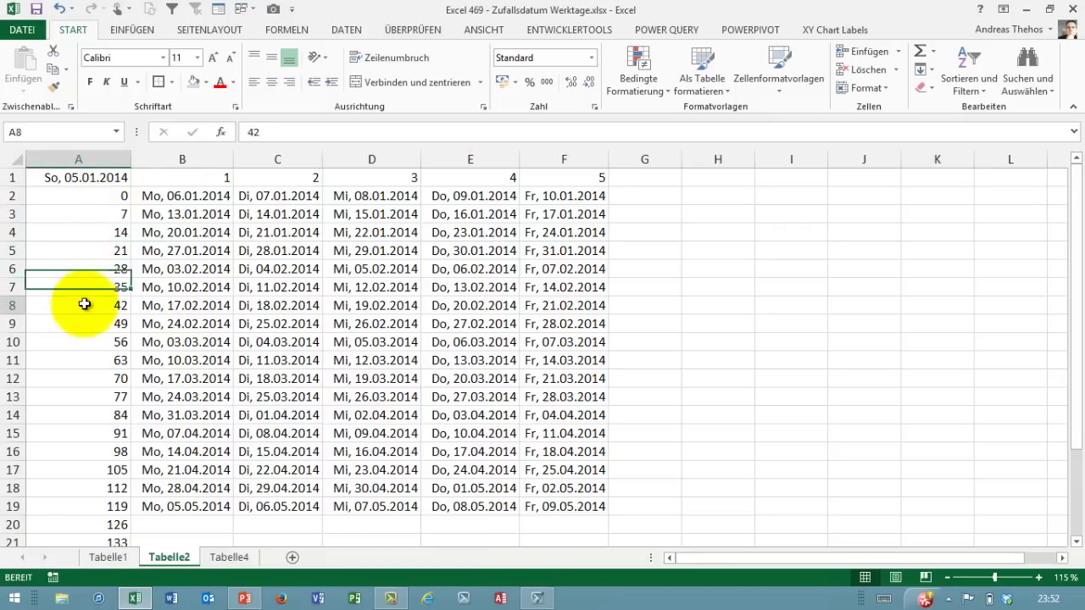
click(85, 361)
click(90, 449)
click(89, 415)
click(90, 378)
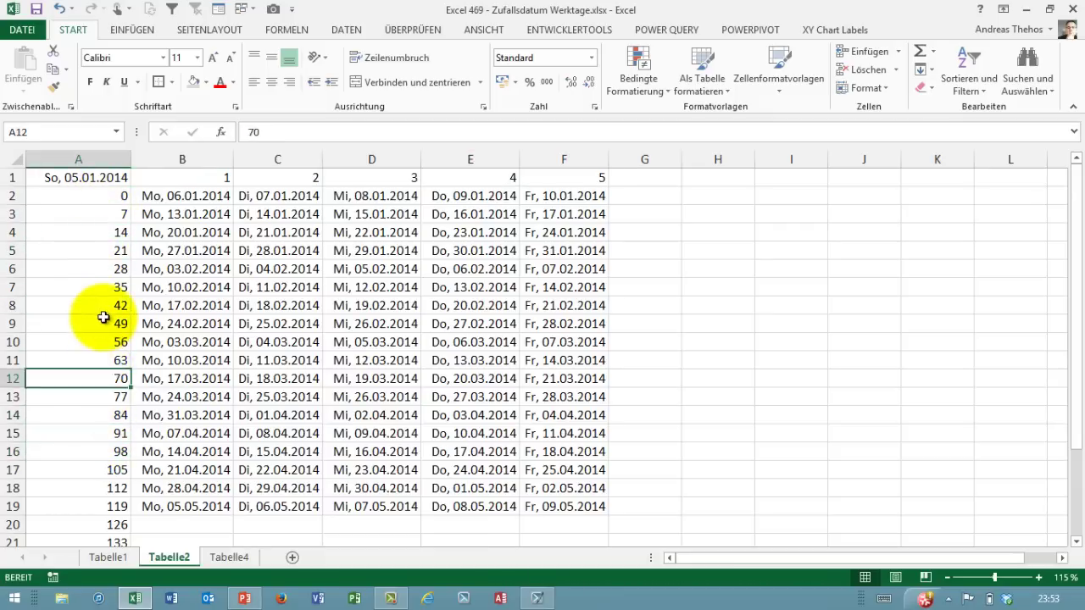
click(99, 270)
click(90, 232)
click(88, 323)
click(94, 396)
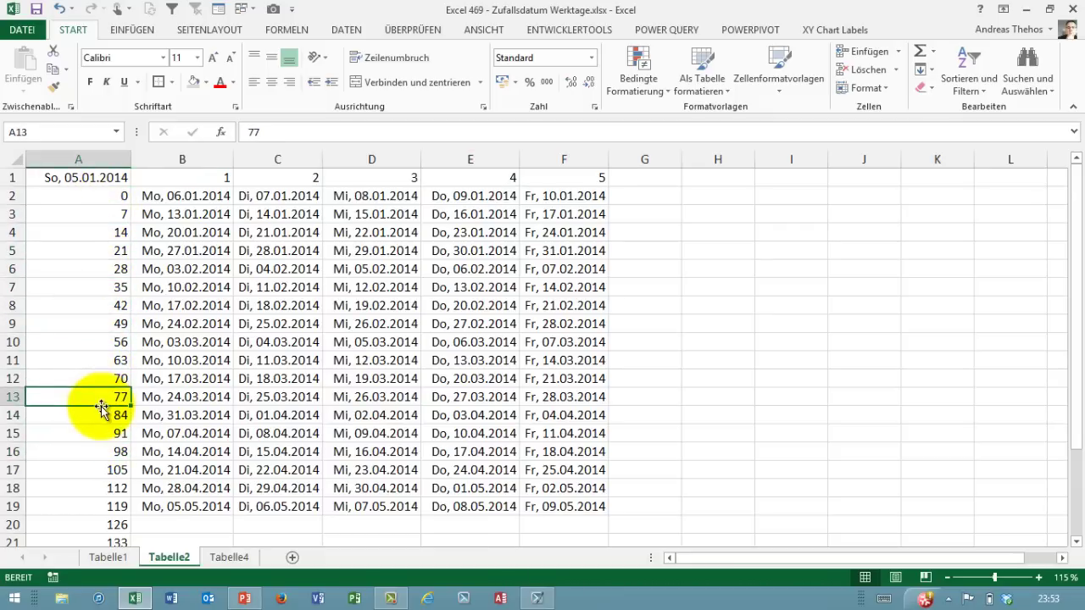
click(99, 342)
click(92, 232)
click(88, 360)
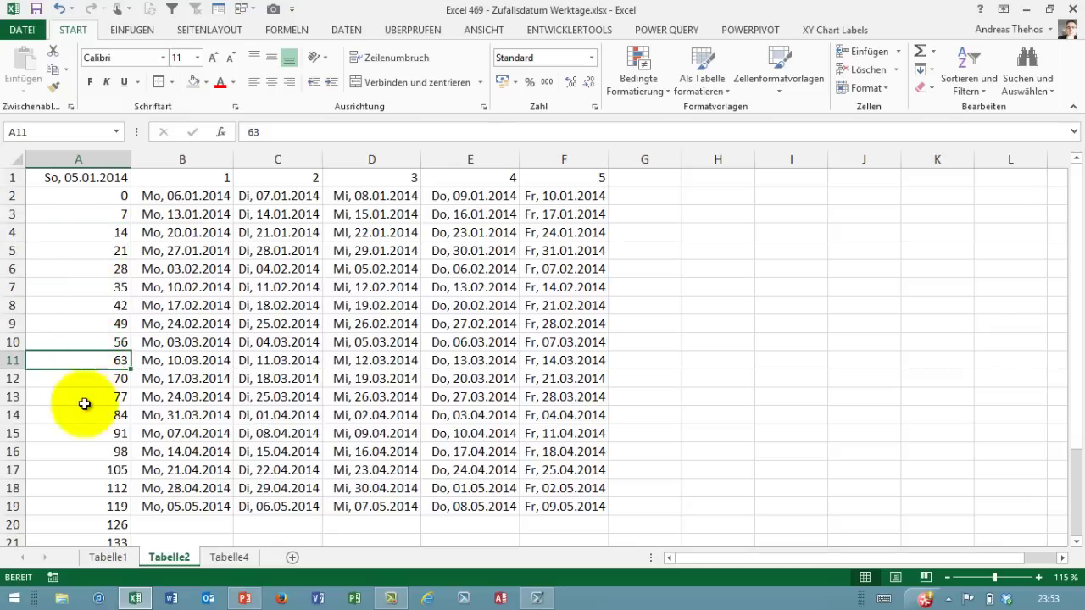
Step: Review the weekday offset in B1, B2's formula, and a block of computed weekday dates
click(212, 177)
click(200, 193)
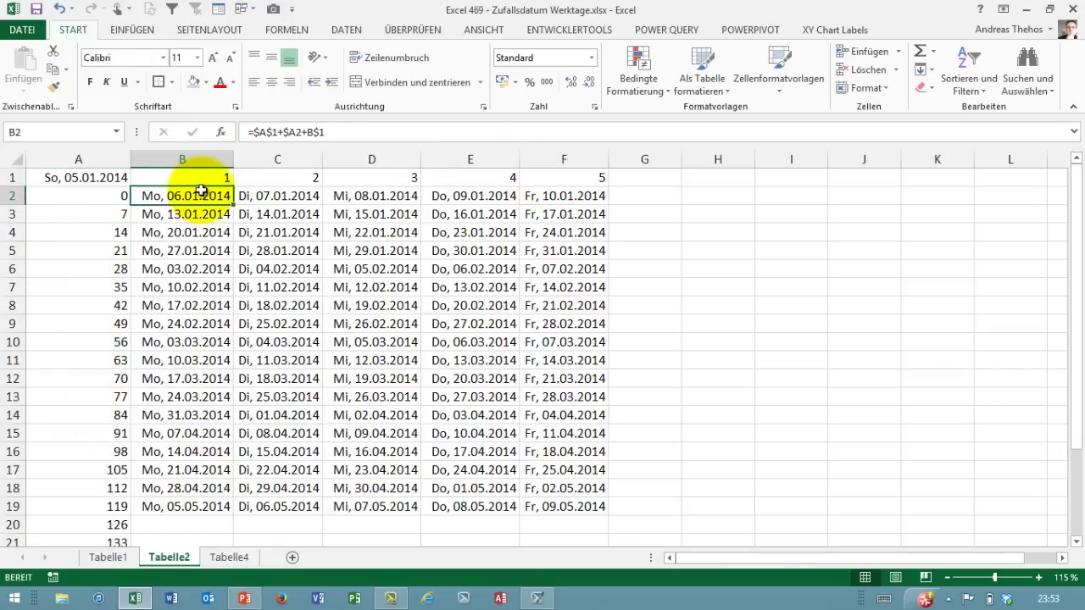
click(114, 232)
click(101, 323)
click(95, 414)
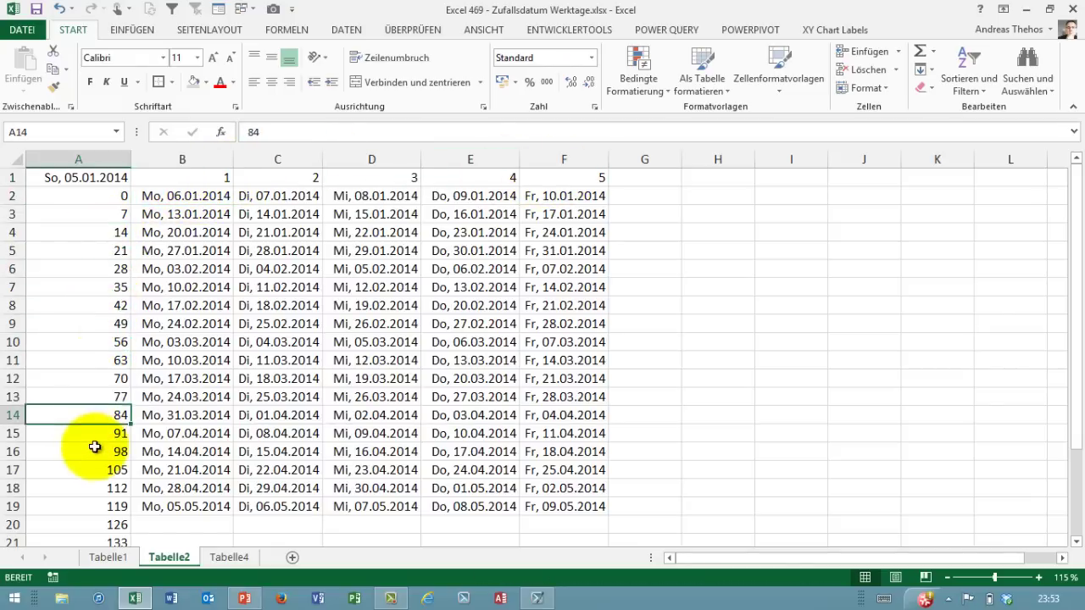
click(161, 177)
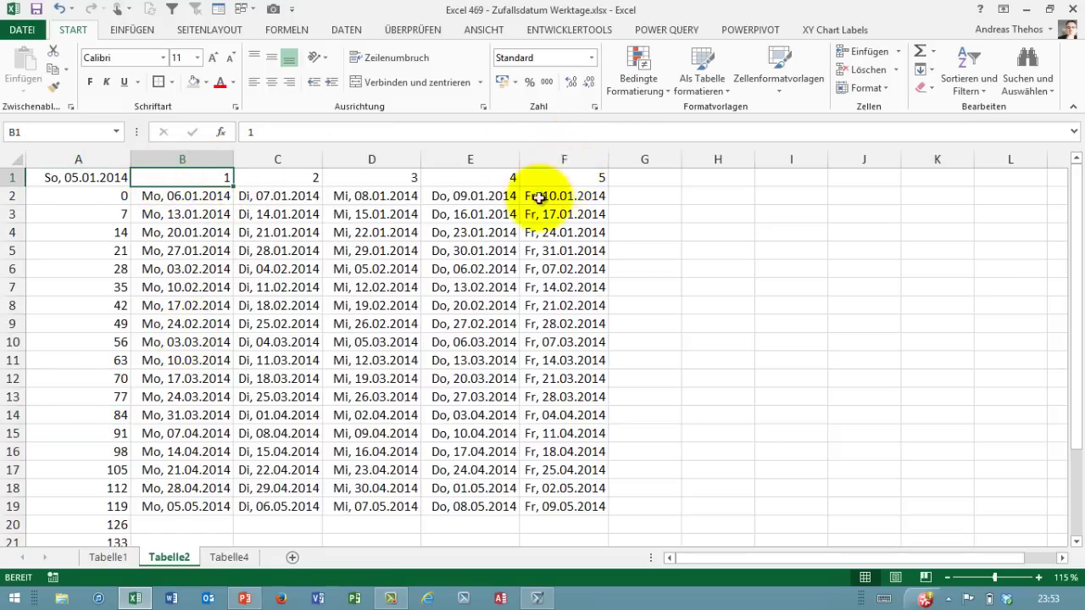
mouse_move(542, 447)
mouse_down()
mouse_move(234, 270)
mouse_move(194, 234)
mouse_up()
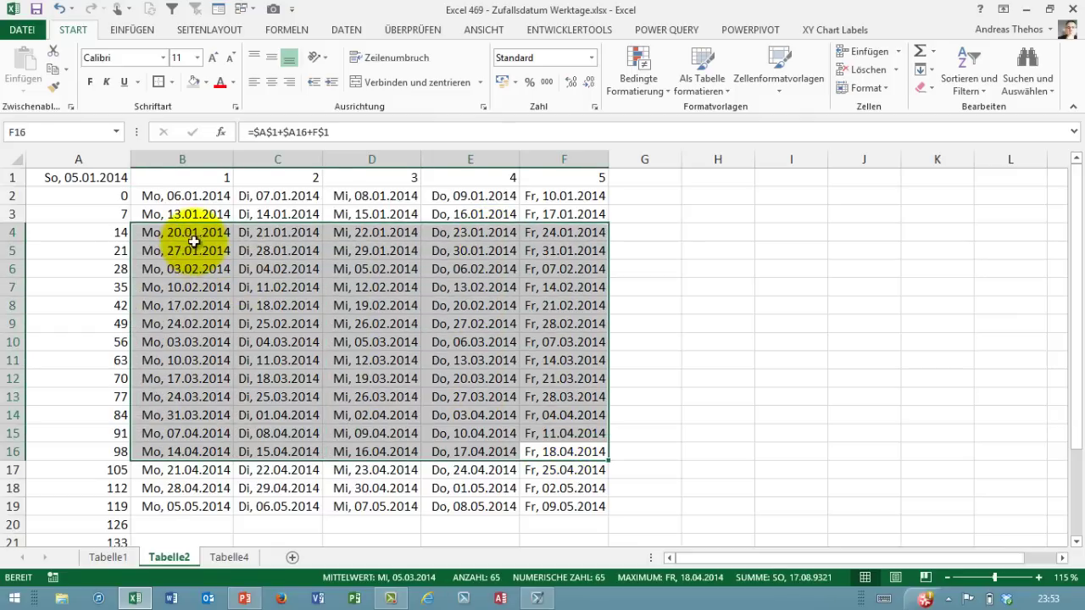
Step: On Tabelle1, inspect the random date formula and reference date 29.12.2013, recalculating several times with F9
click(125, 560)
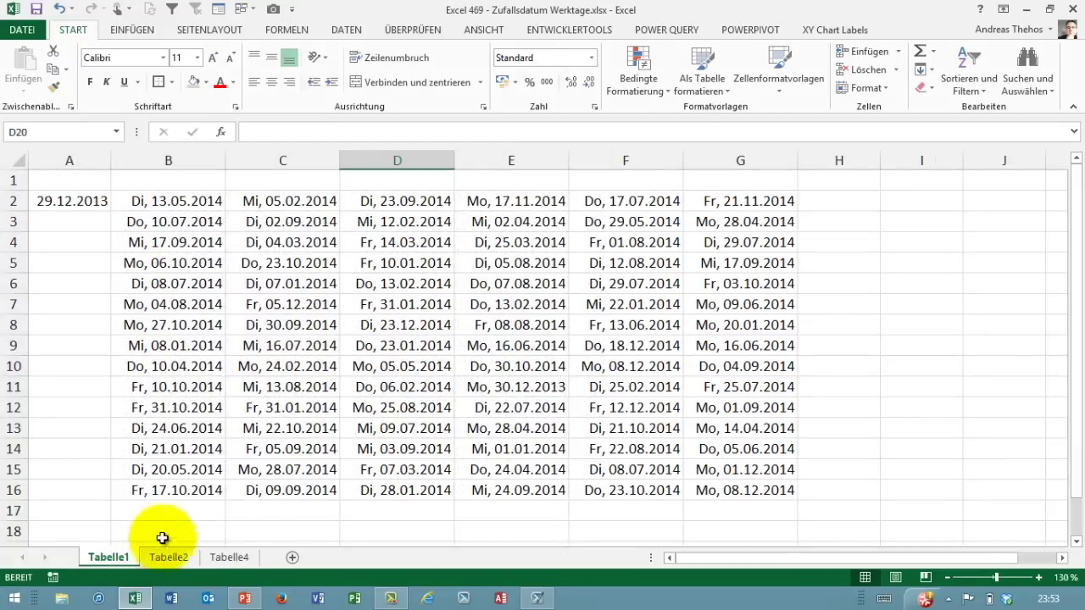
click(211, 259)
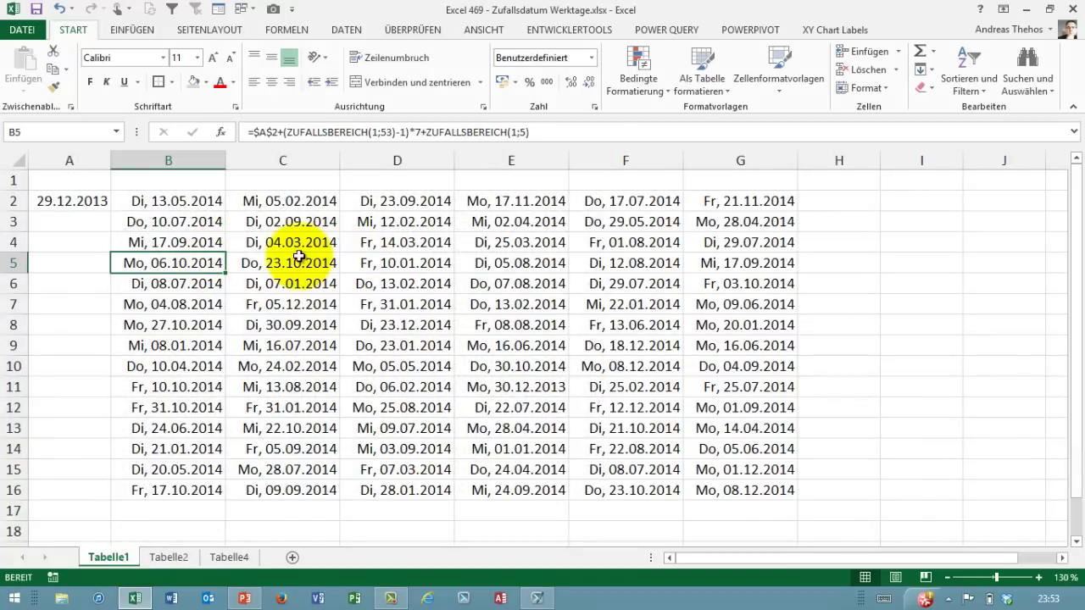
click(163, 201)
click(76, 244)
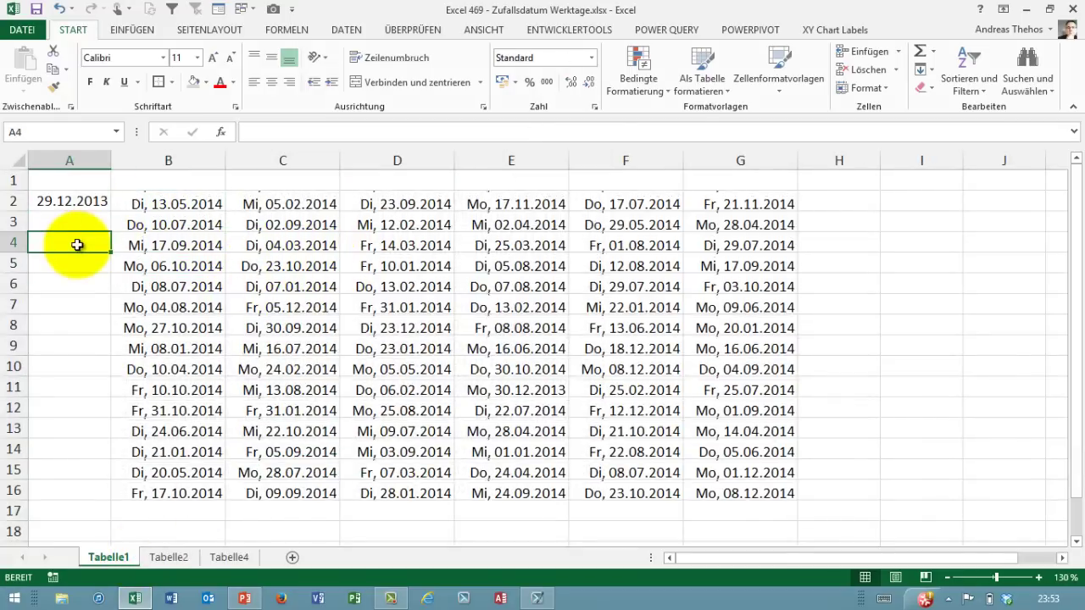
key(F9)
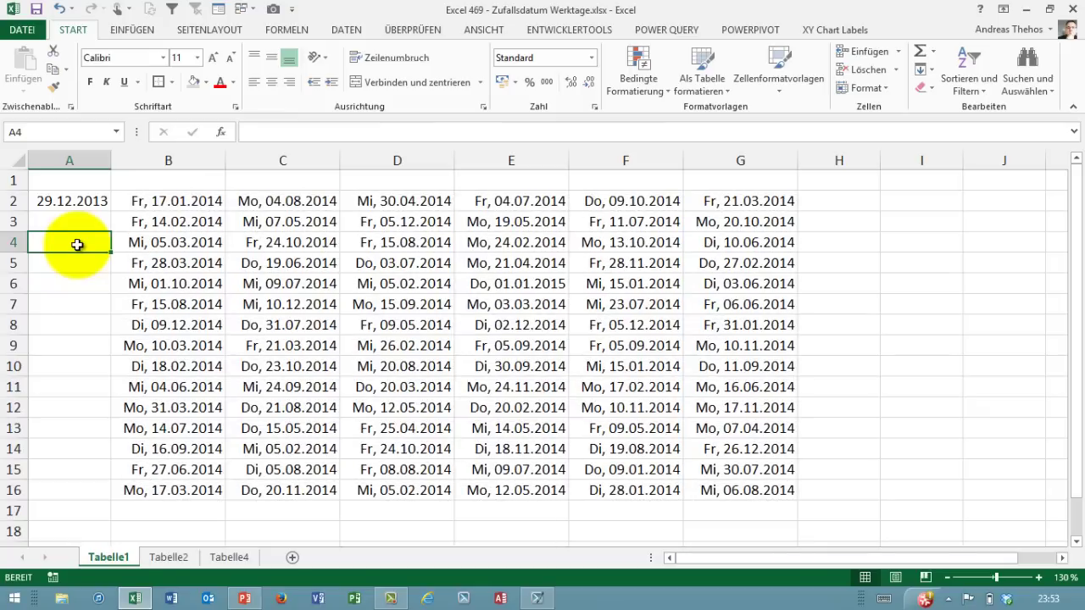
click(77, 203)
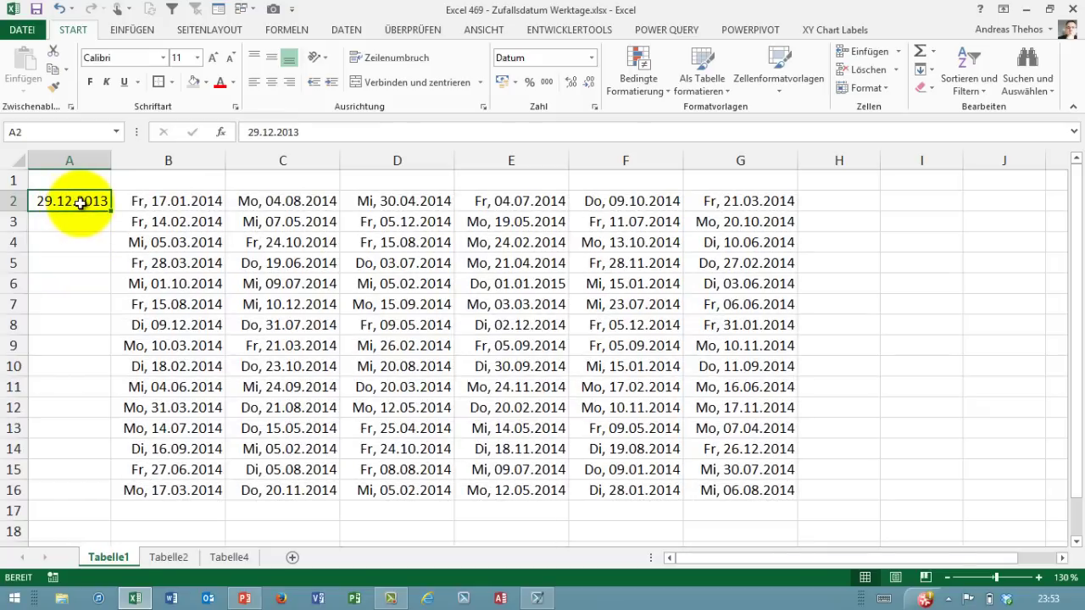
key(F9)
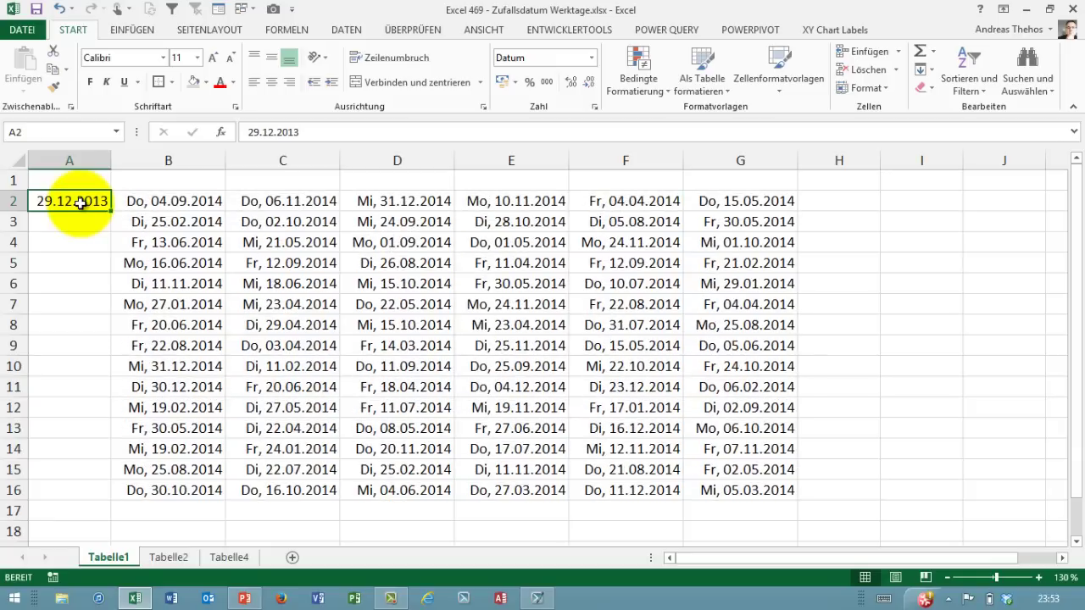
key(F9)
key(F9)
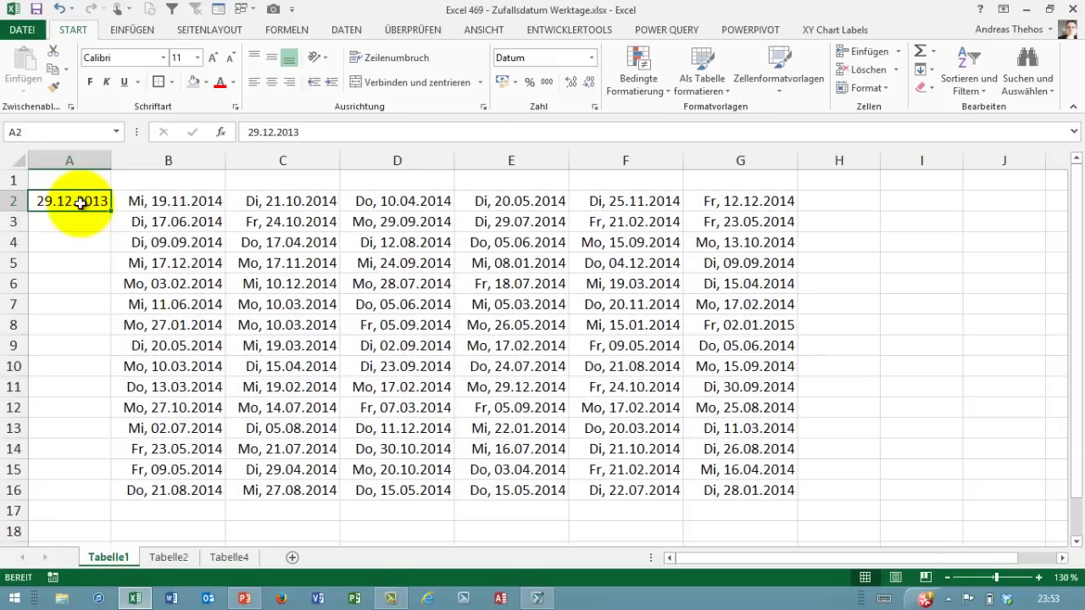
key(F9)
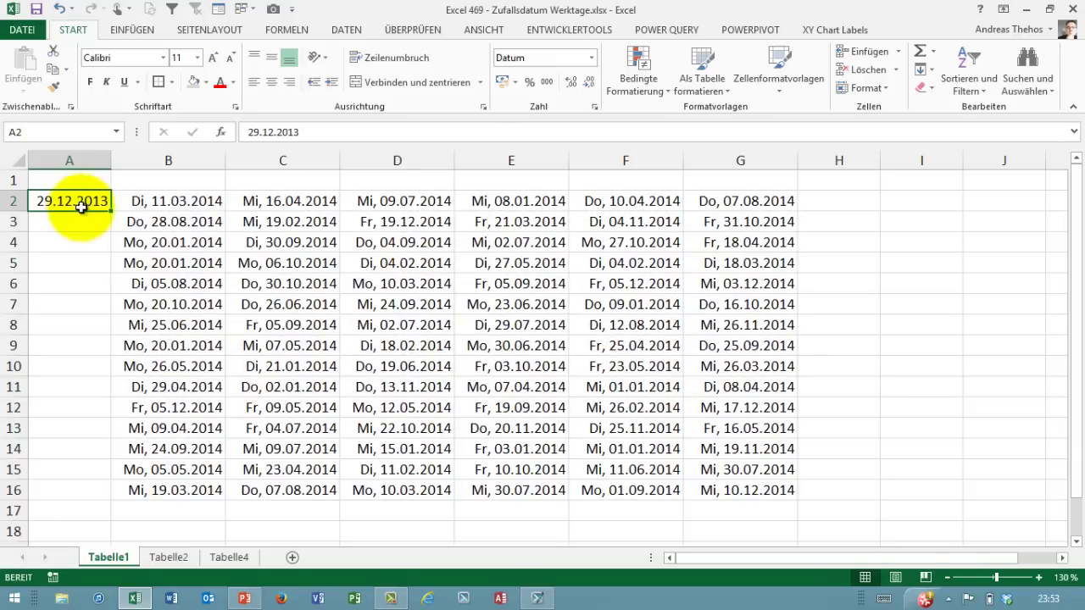
Step: Clear the existing random date formulas from the Datum column on Tabelle4
click(227, 557)
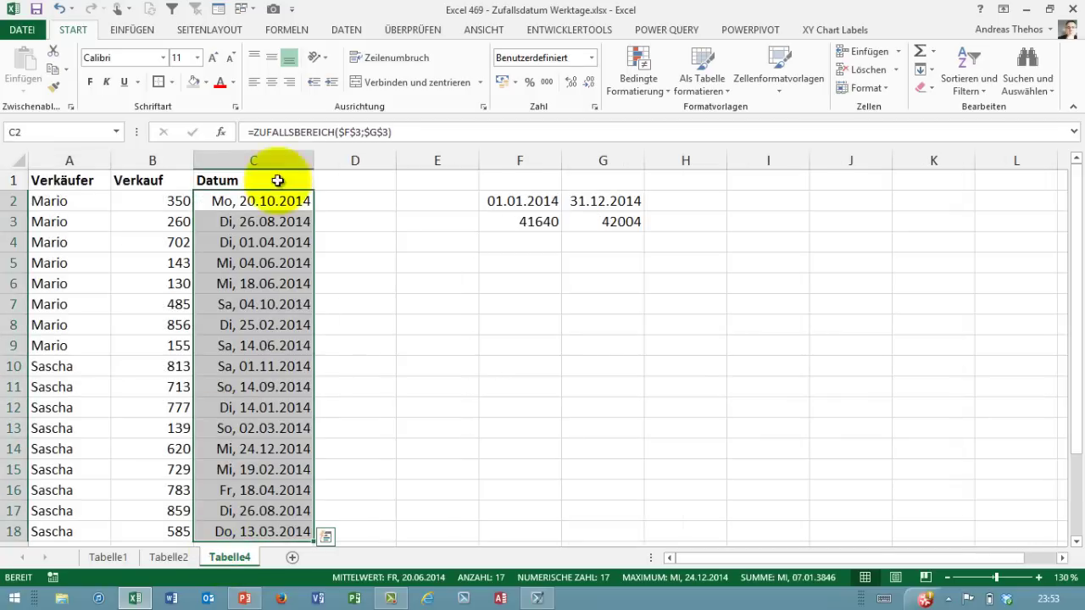
key(Delete)
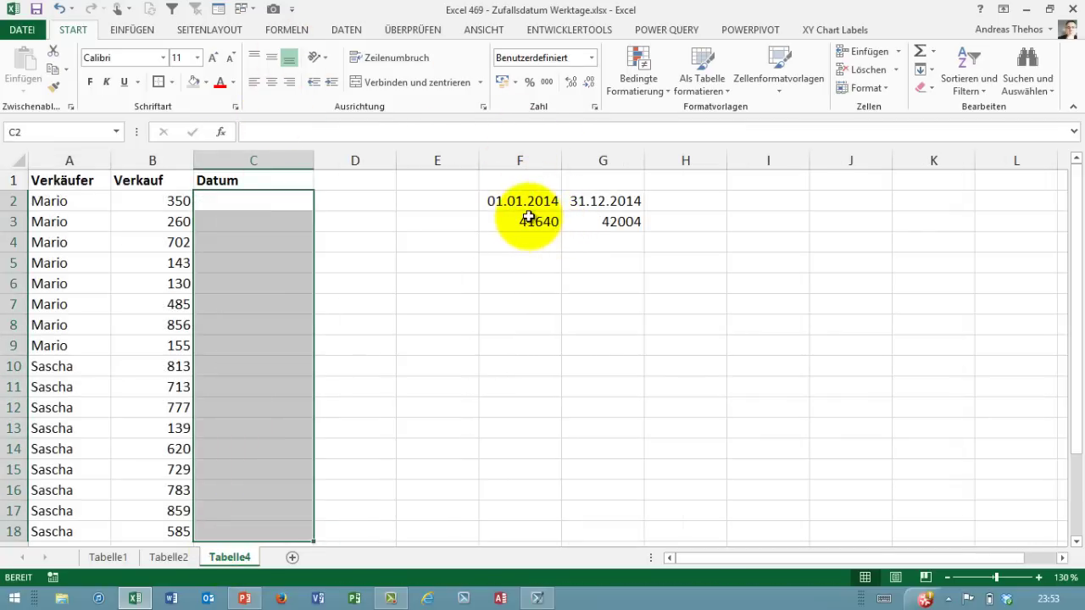
click(119, 559)
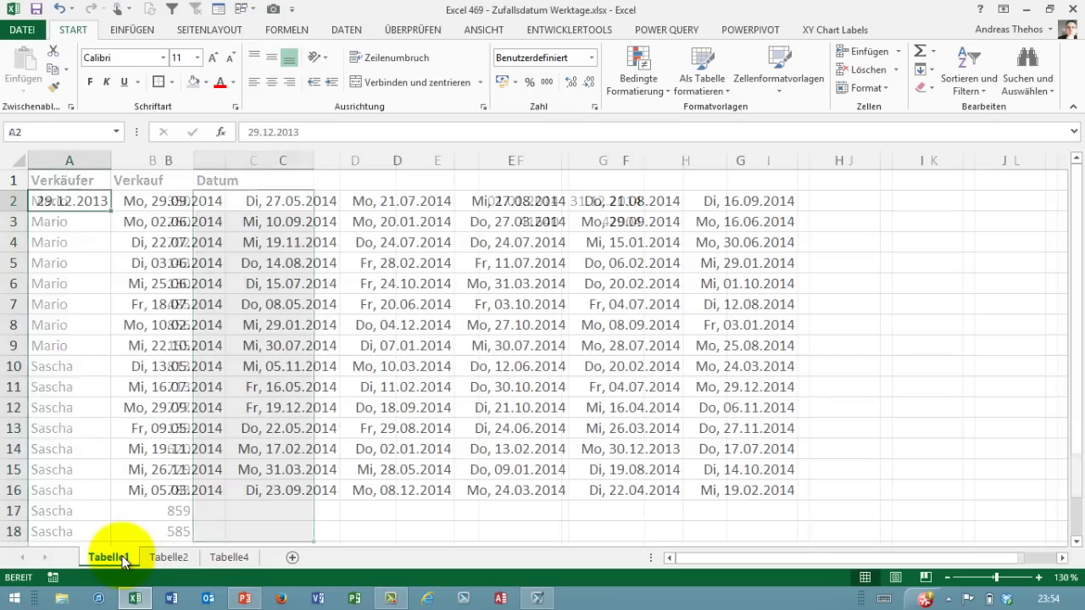
click(230, 557)
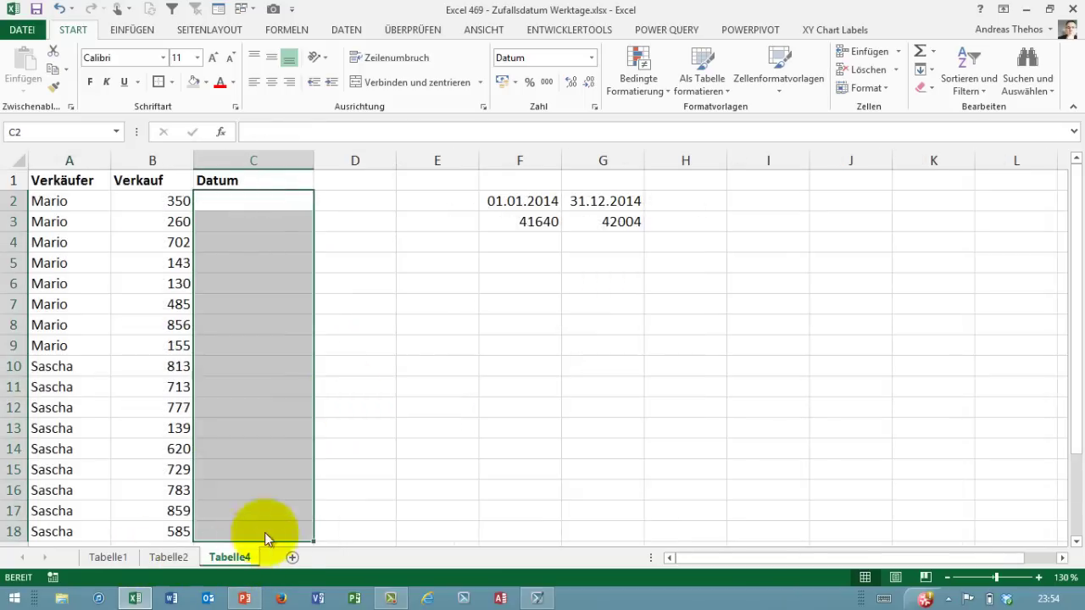
Step: Enter helper date 29.12.2013 in F5 and its serial number 41637 in F6
click(512, 256)
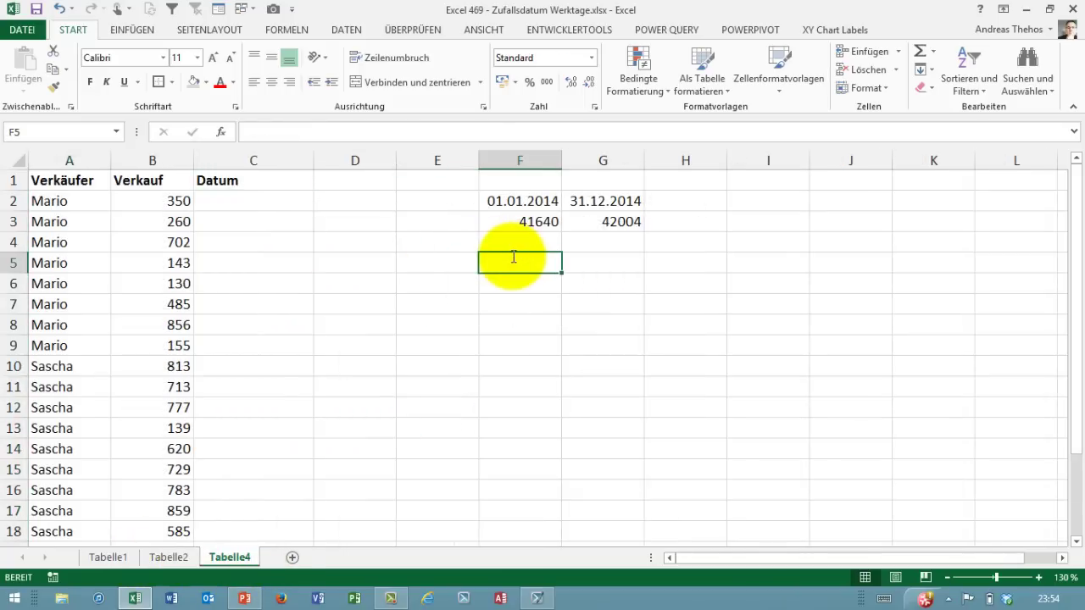
text(29.12.)
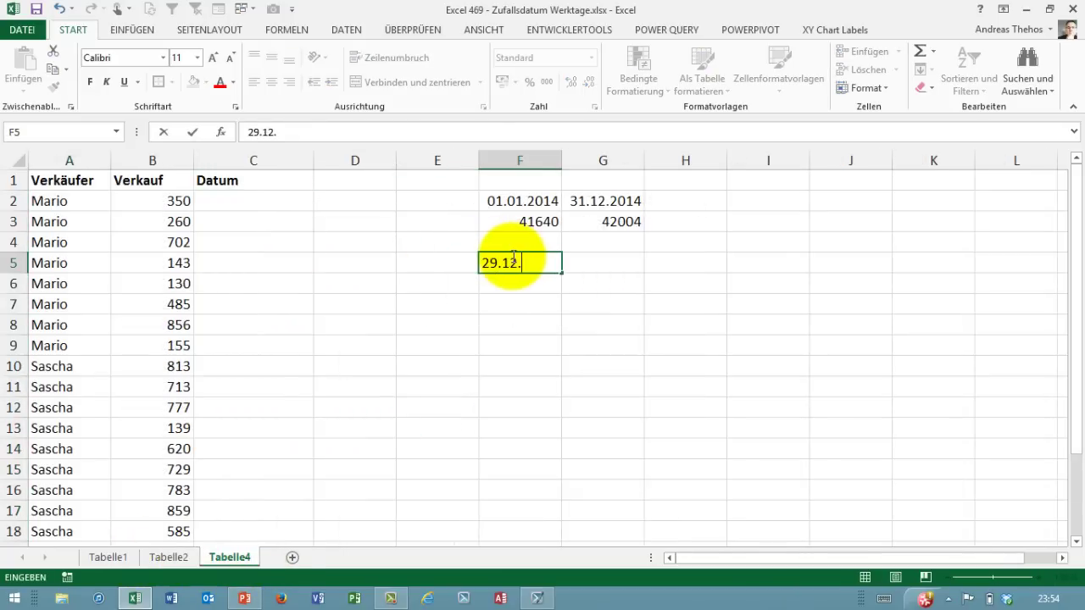
text(2013)
key(Return)
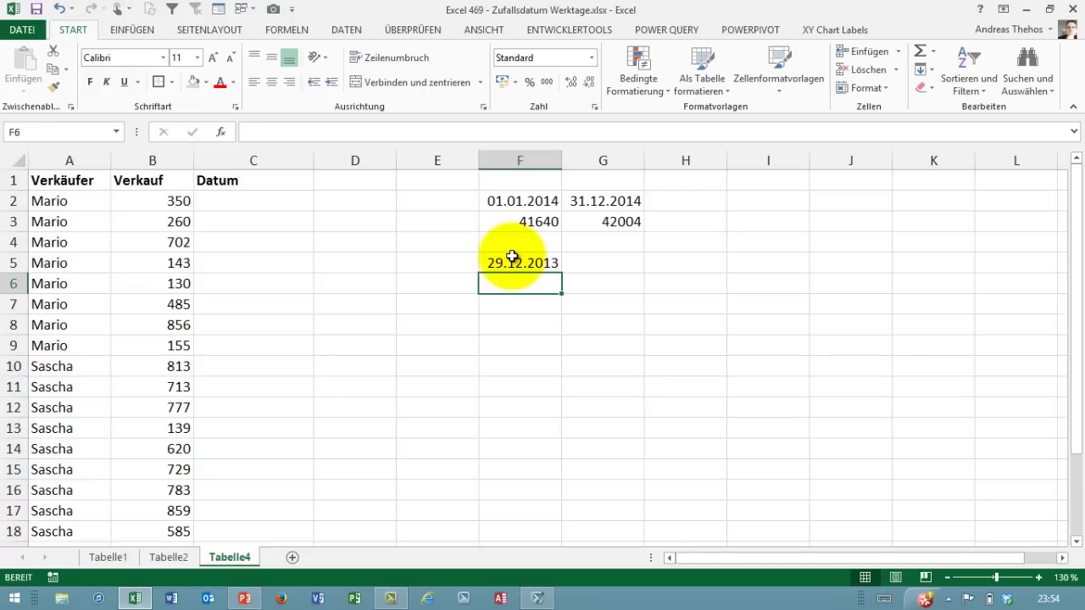
text(41637)
key(Return)
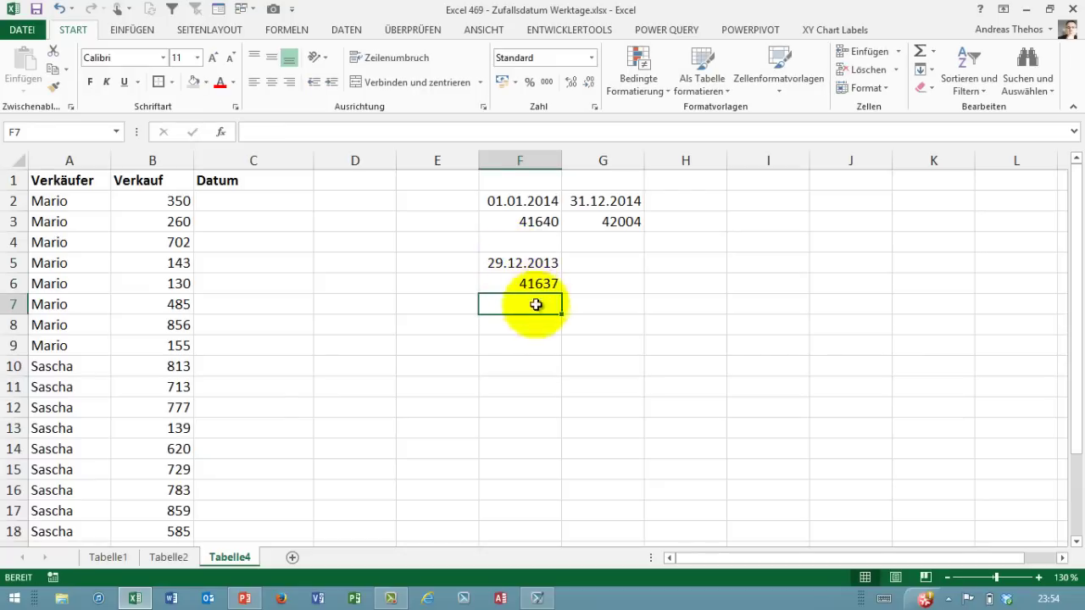
click(244, 199)
text(=41637+)
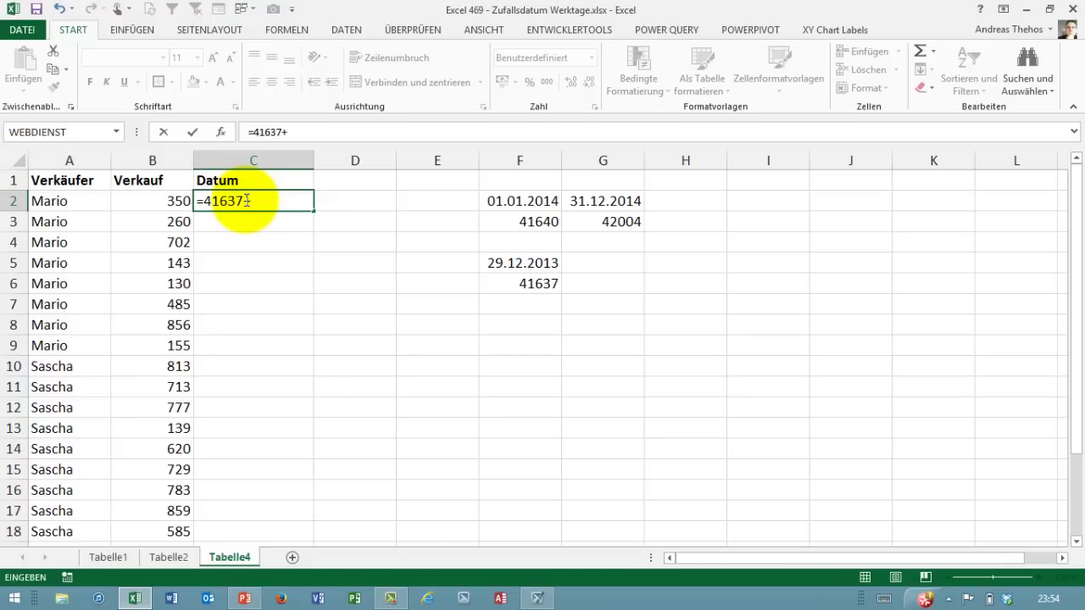
Step: Enter =41637+ZUFALLSBEREICH(1;5)+(ZUFALLSBEREICH(1;53)-1)*7 in C2
text(zufa)
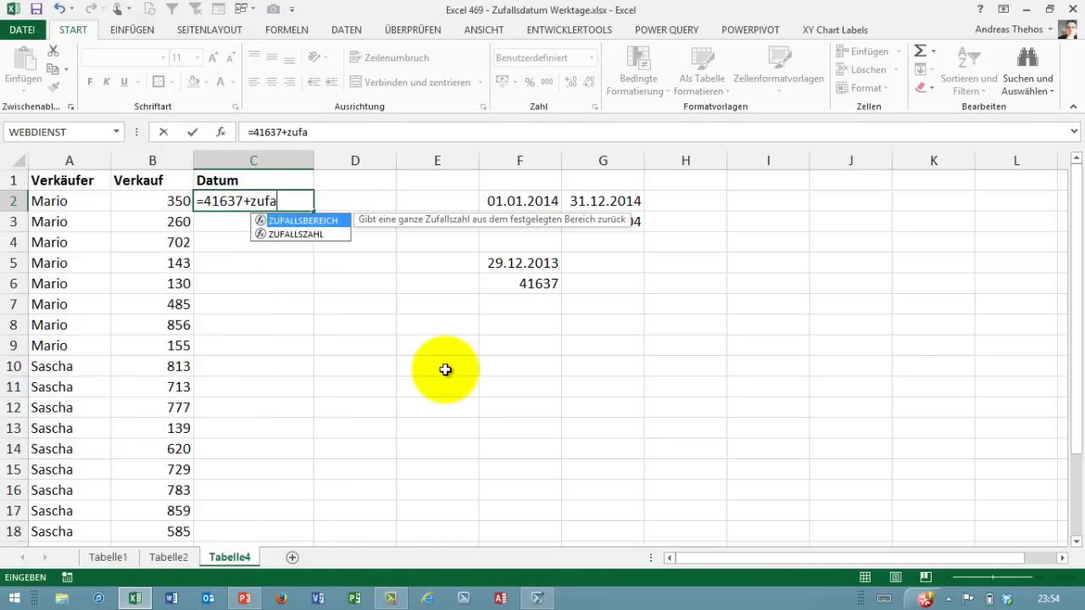
key(Tab)
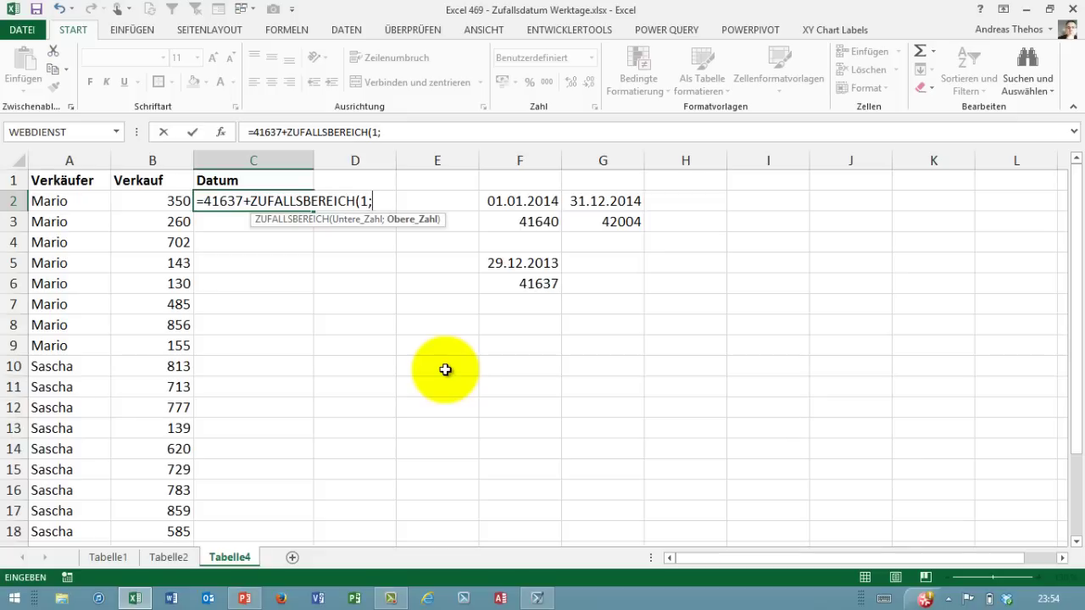
text(5)+)
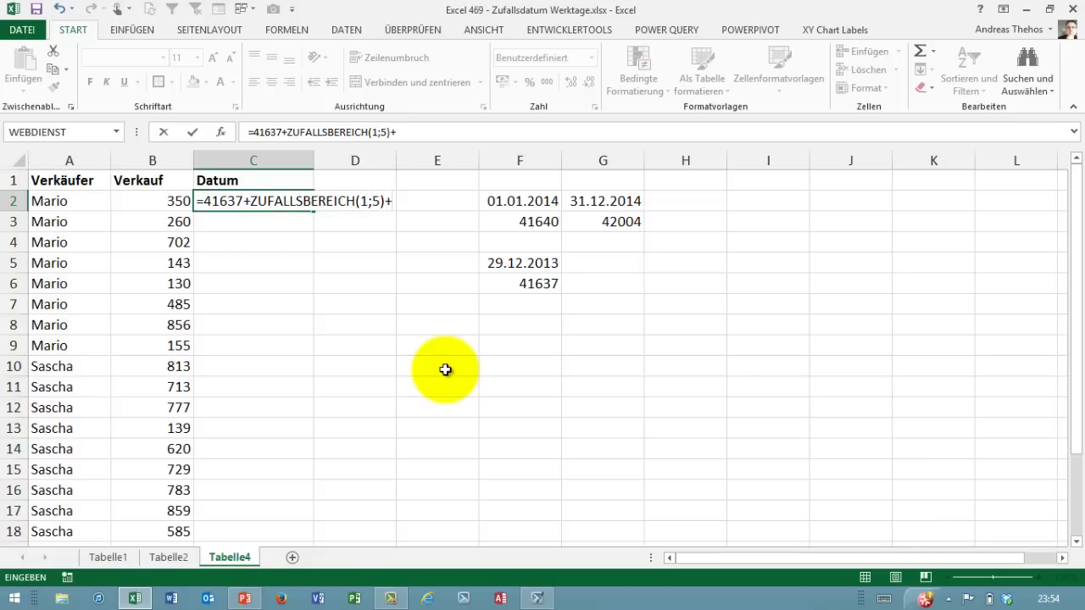
text(zufalls)
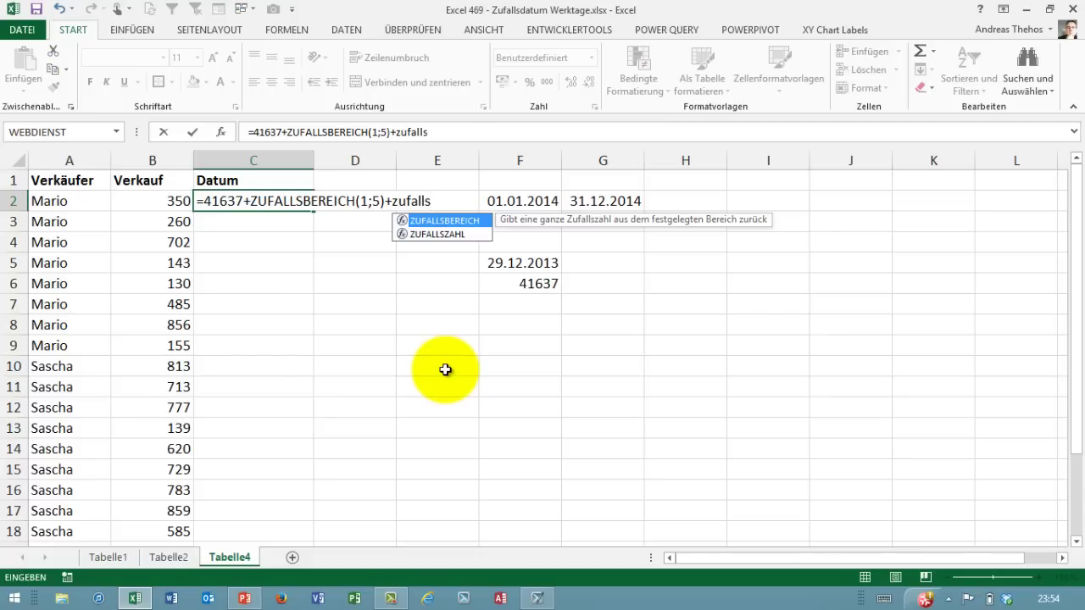
key(Tab)
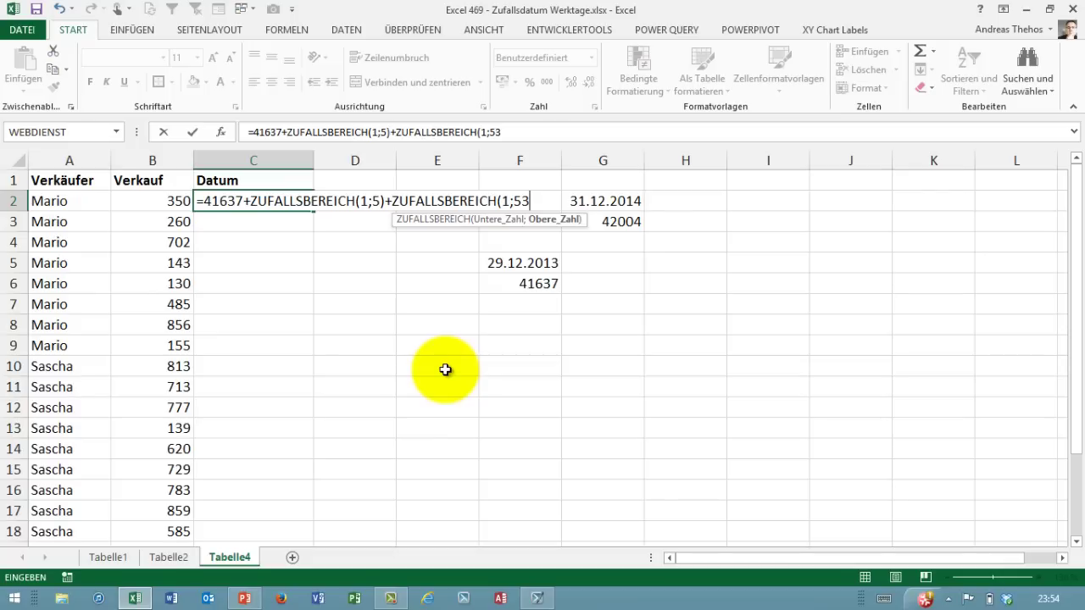
text(-)
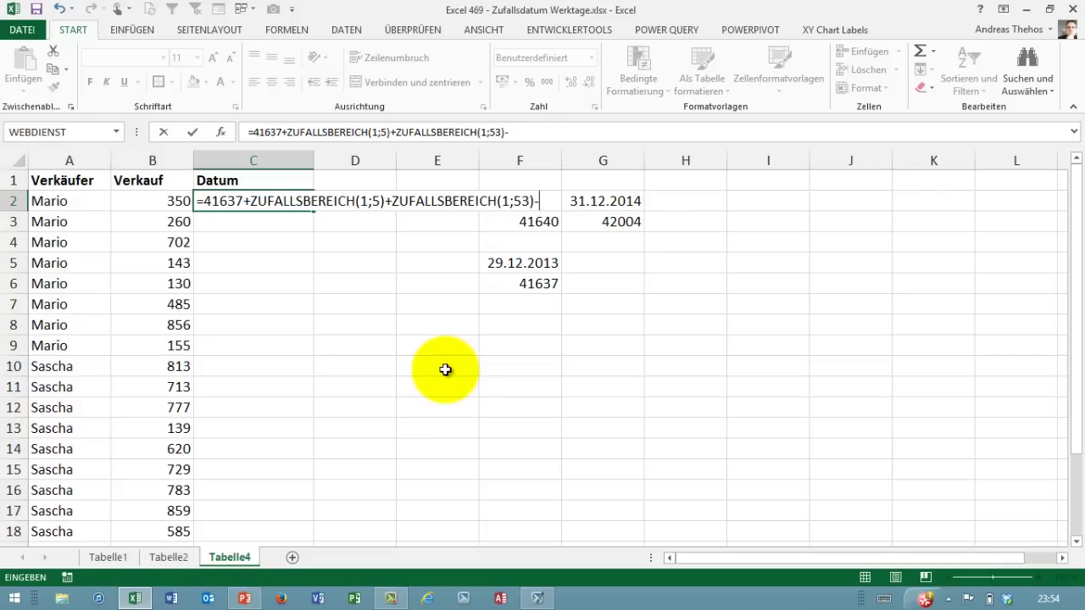
text(1)
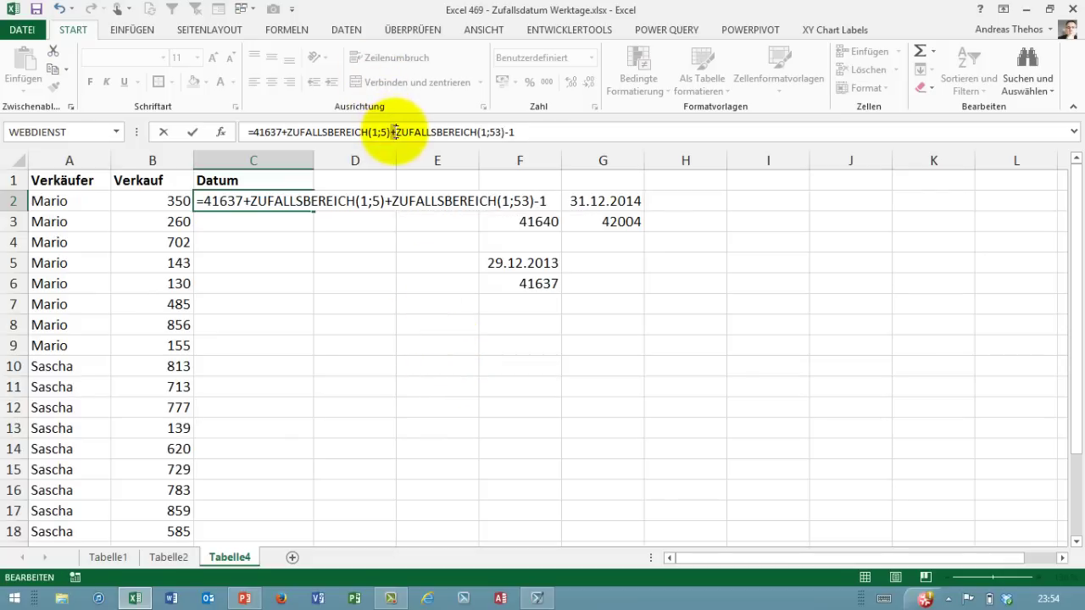
click(396, 132)
text(()
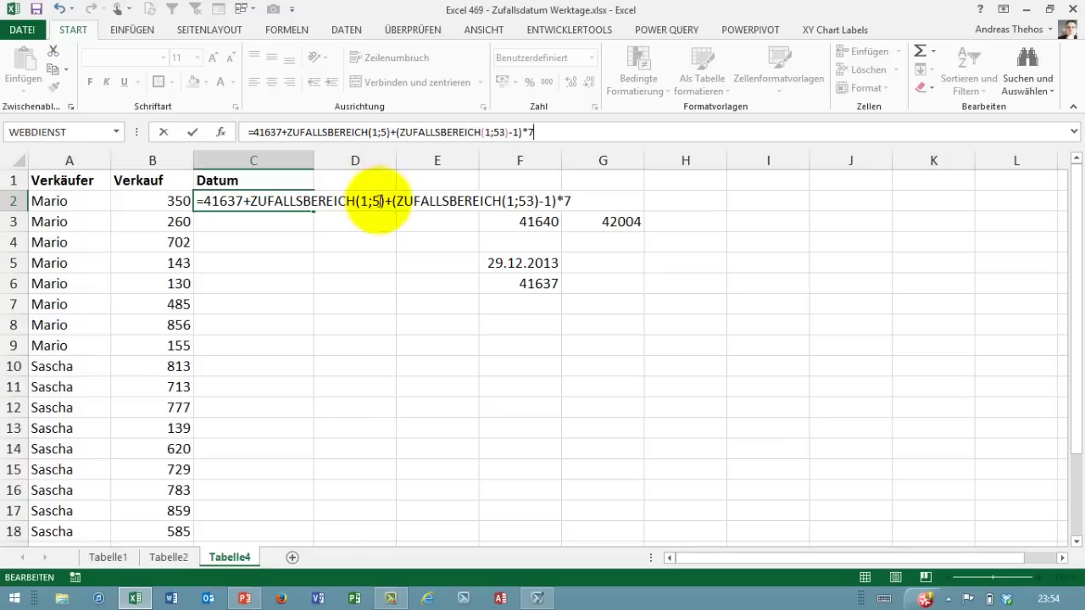
key(Return)
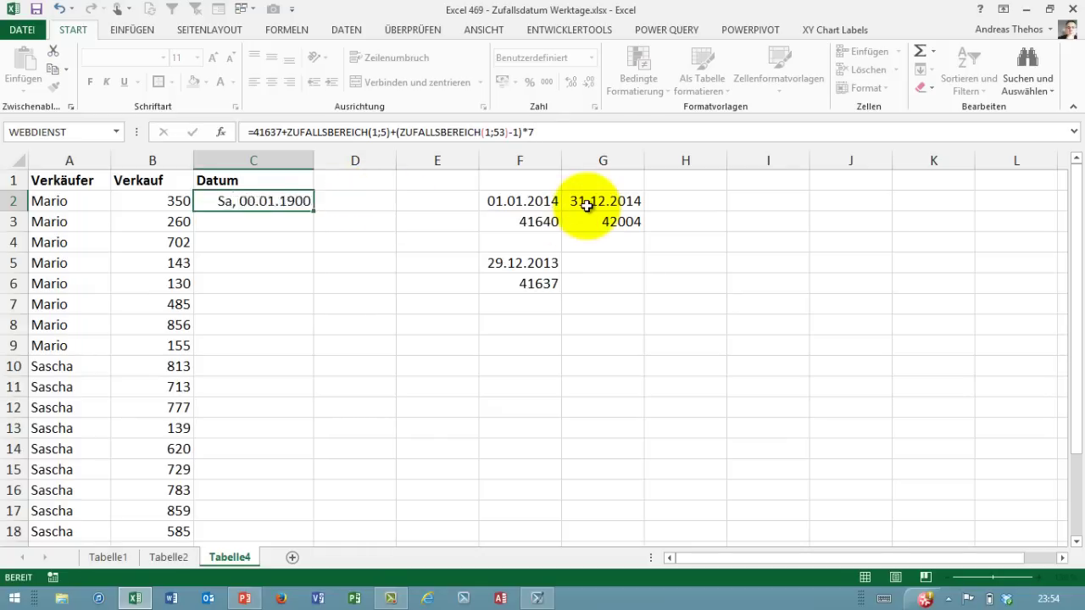
Step: Fill C2's formula down to C18 and delete the helper values in F1:H8
click(279, 204)
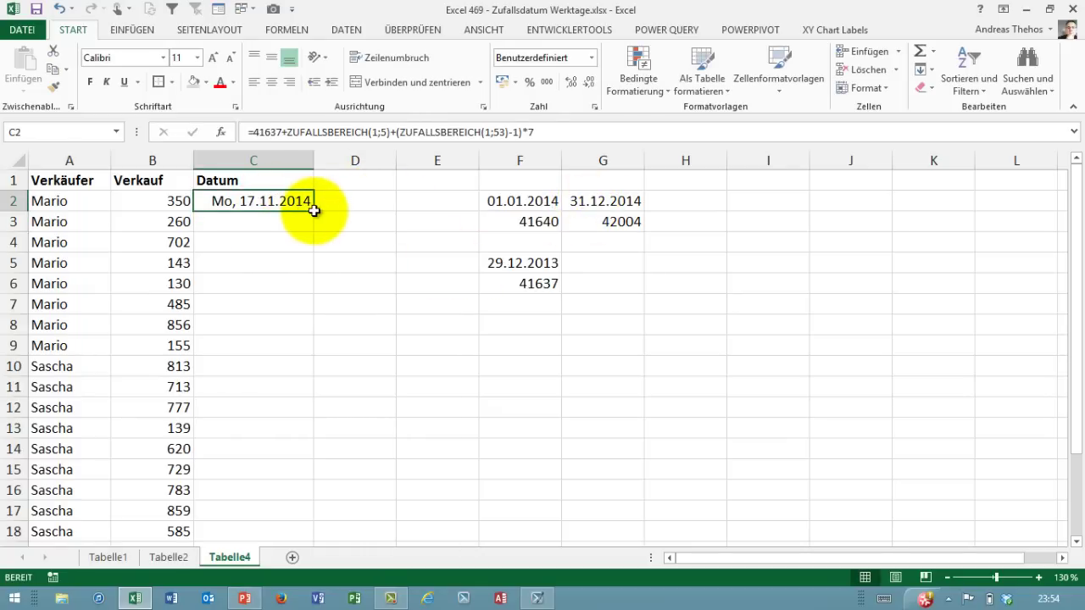
double_click(314, 212)
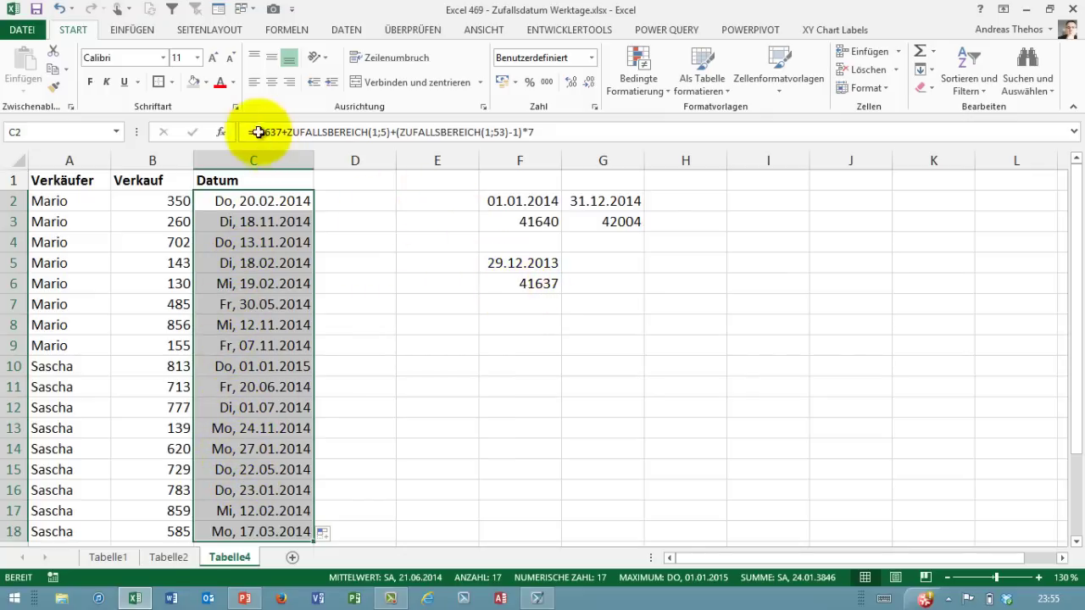
drag(519, 187, 653, 314)
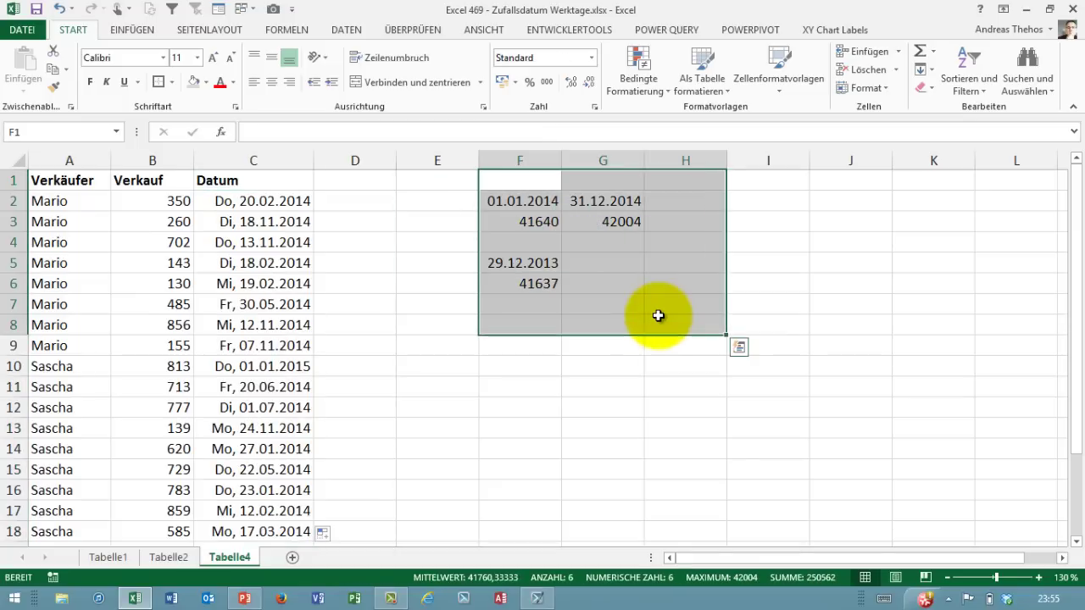
key(Delete)
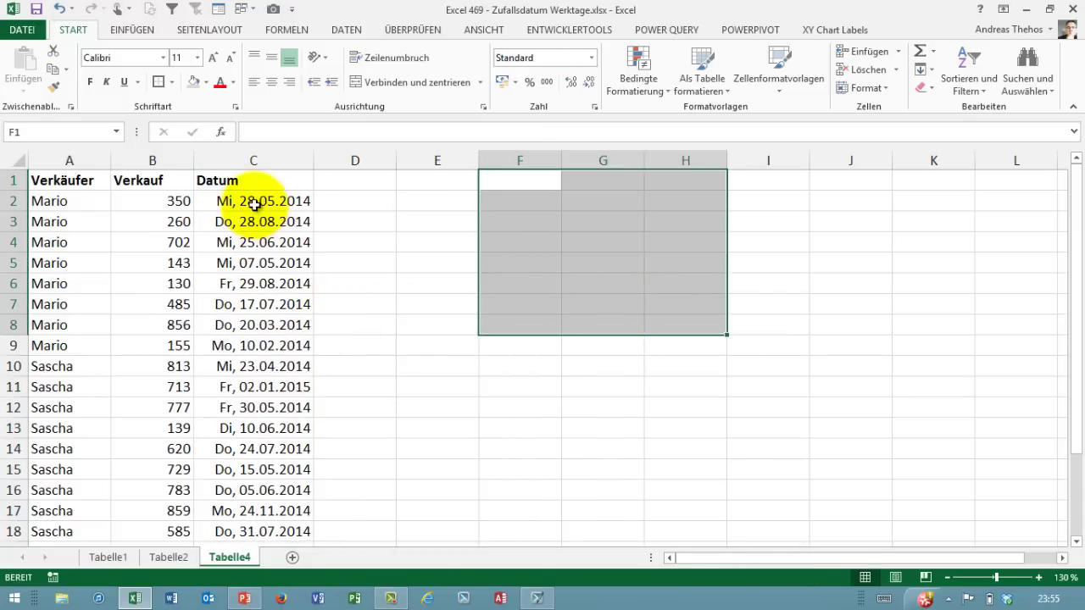
click(254, 202)
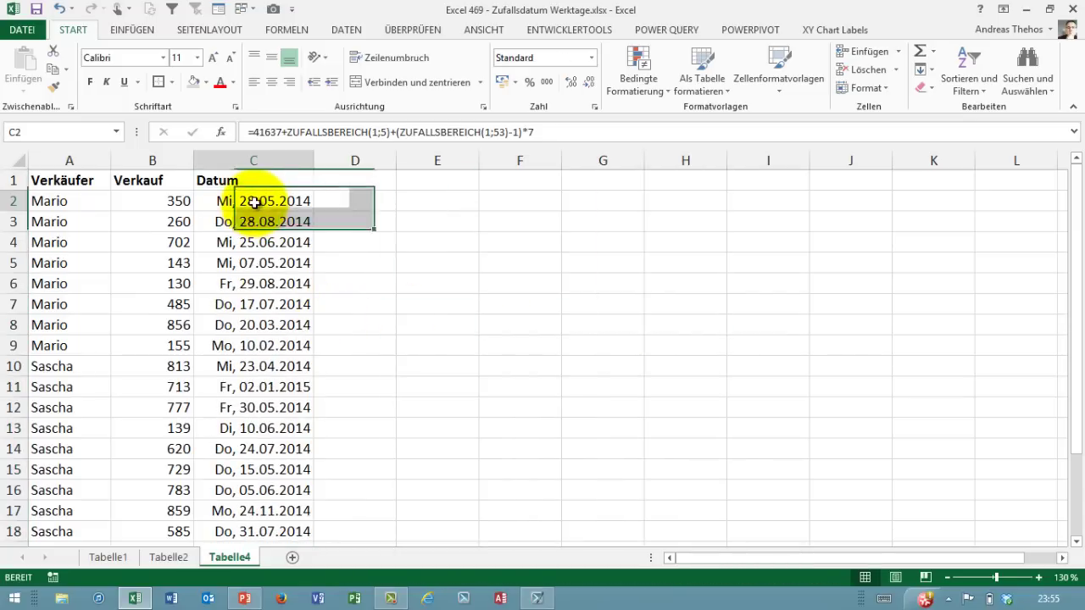
Step: Paste column C onto itself as values only, replacing the date formulas
click(246, 156)
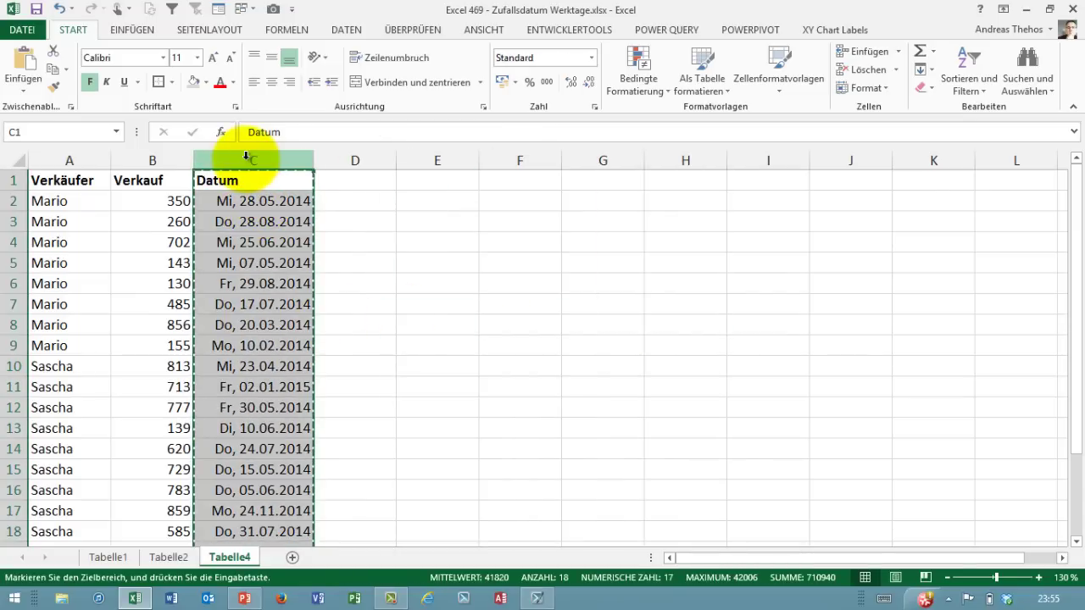
key(ctrl+v)
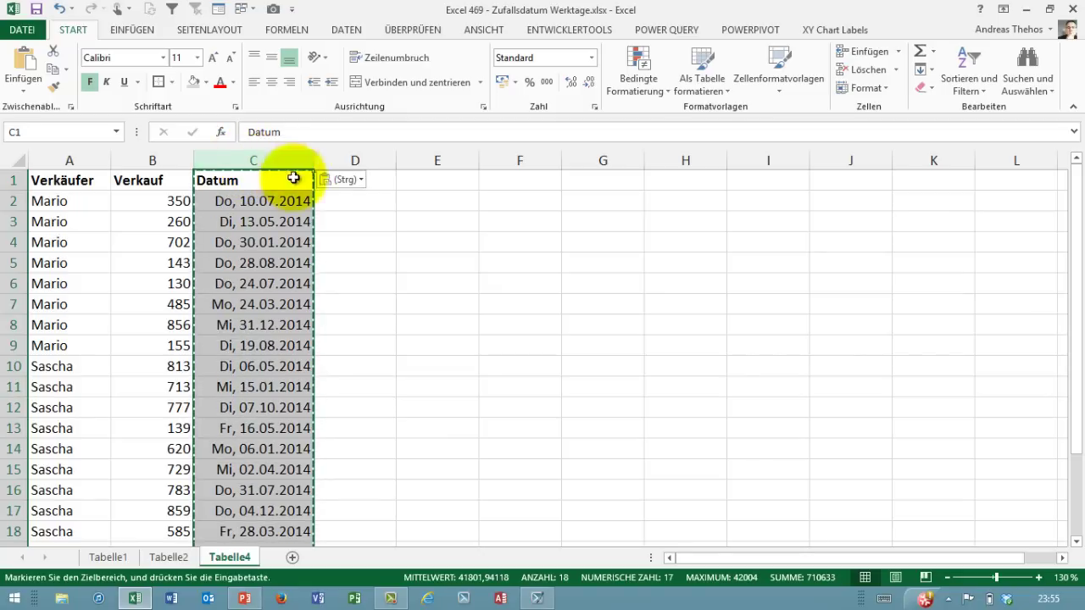
click(341, 180)
click(331, 284)
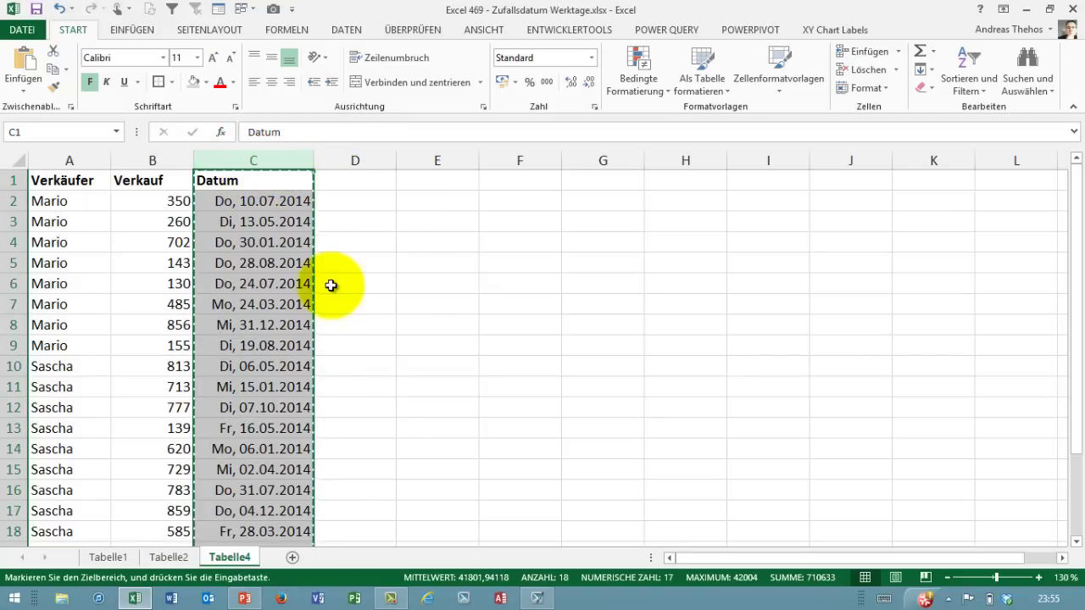
click(274, 283)
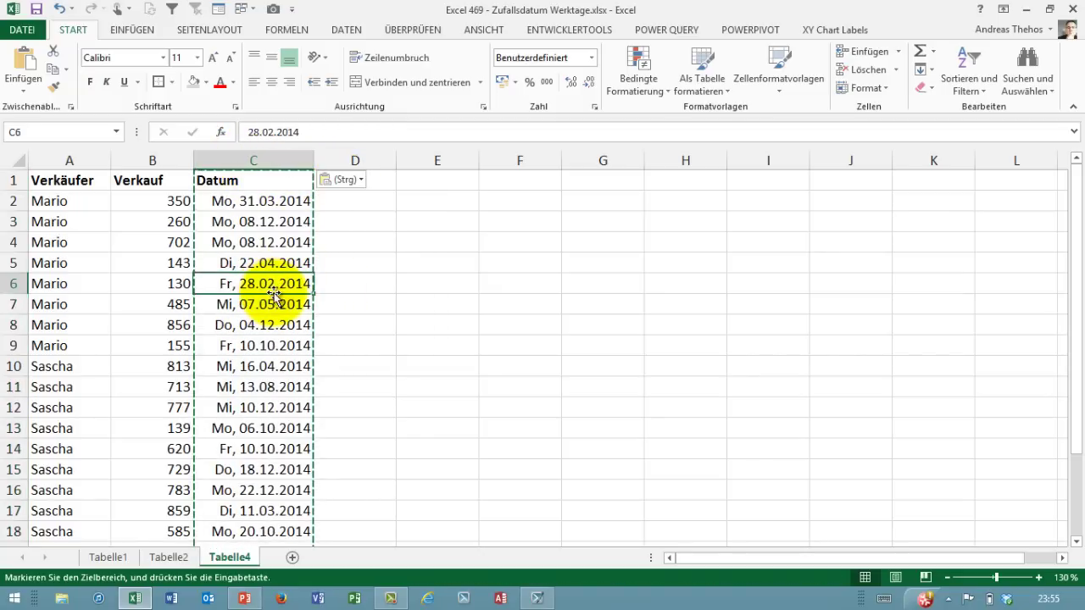